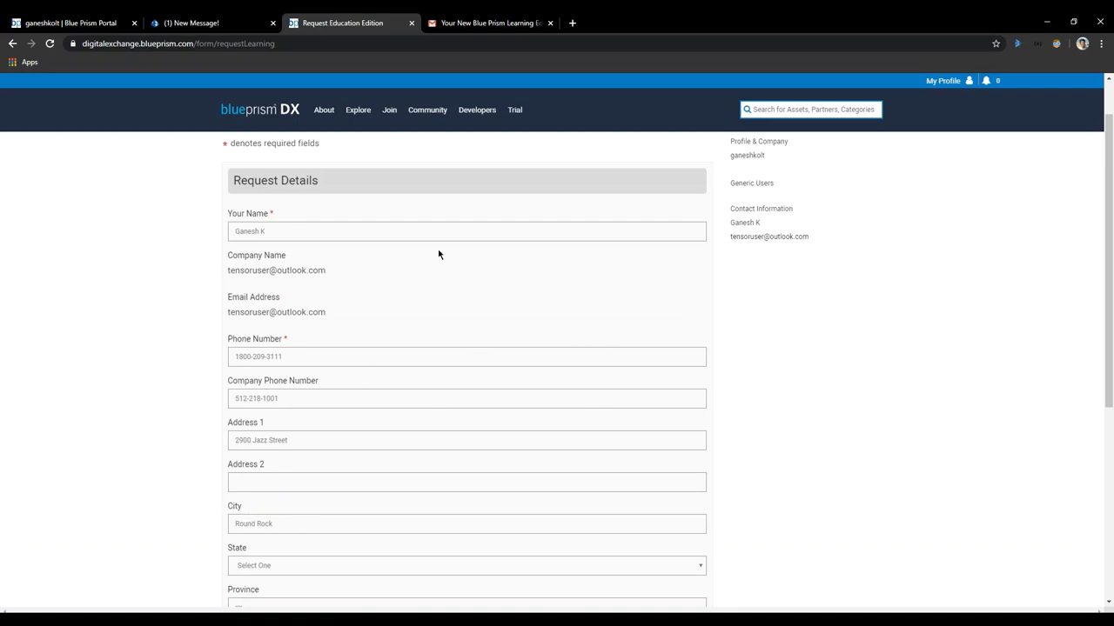
Check the requester details on the education edition form against the Blue Prism Learning Edition license key e-mail.
click(480, 24)
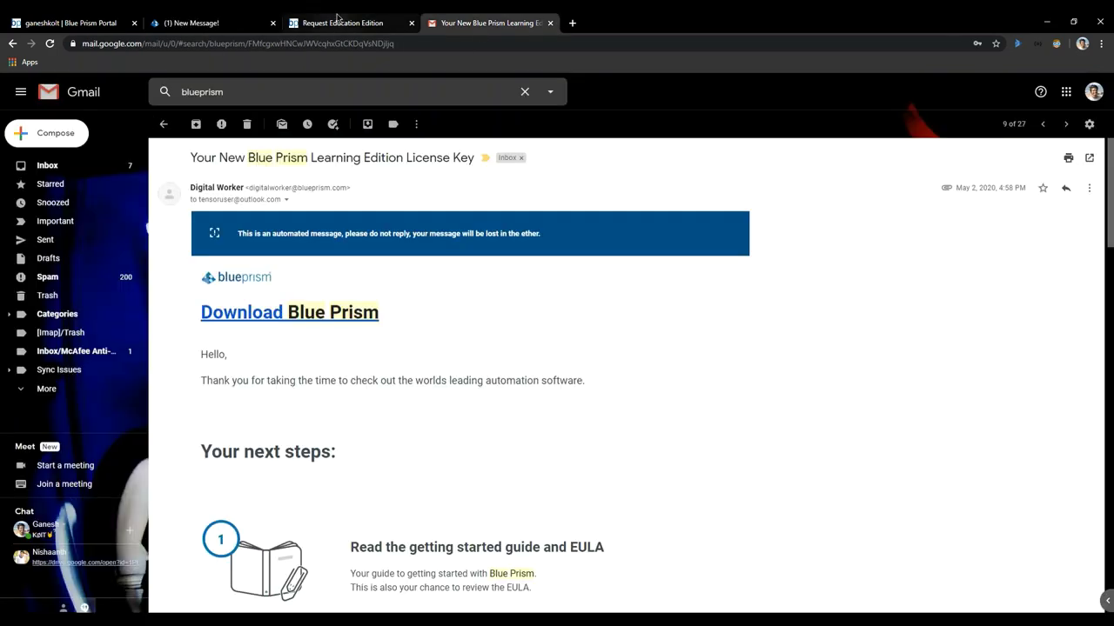
click(343, 24)
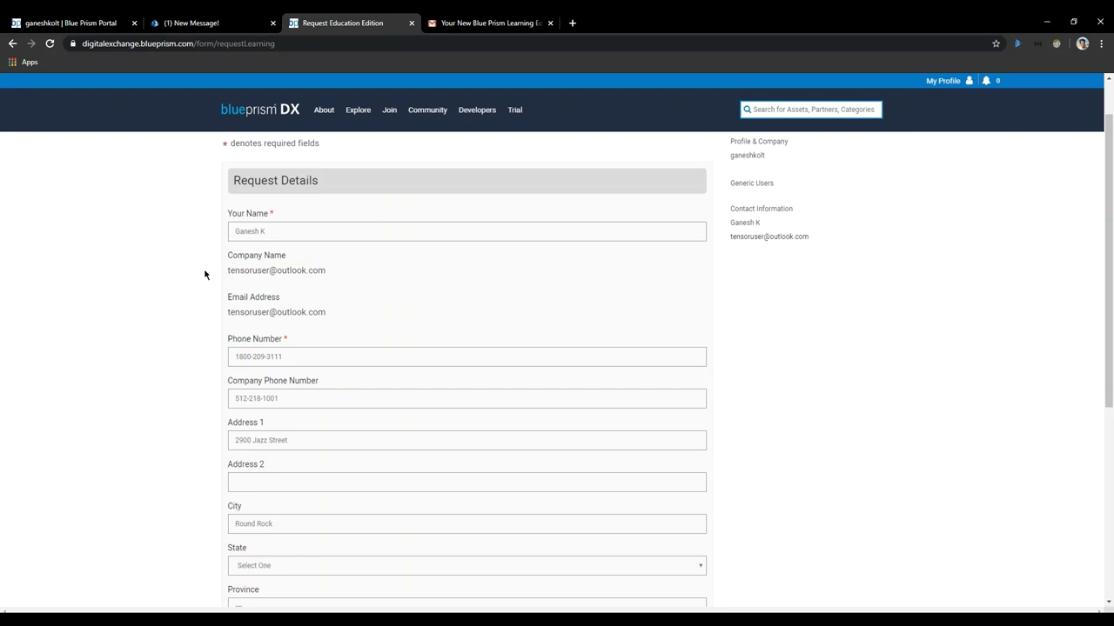
double_click(278, 271)
click(467, 19)
drag(189, 157, 389, 156)
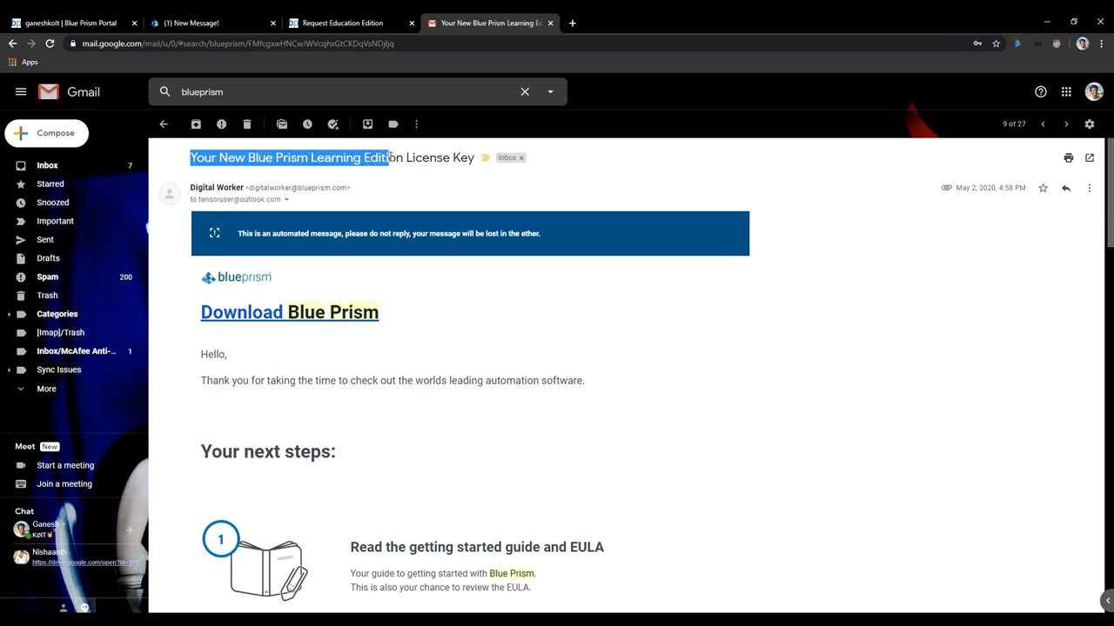
Read the license e-mail's next steps through to its attachments.
scroll(316, 266, down, 3)
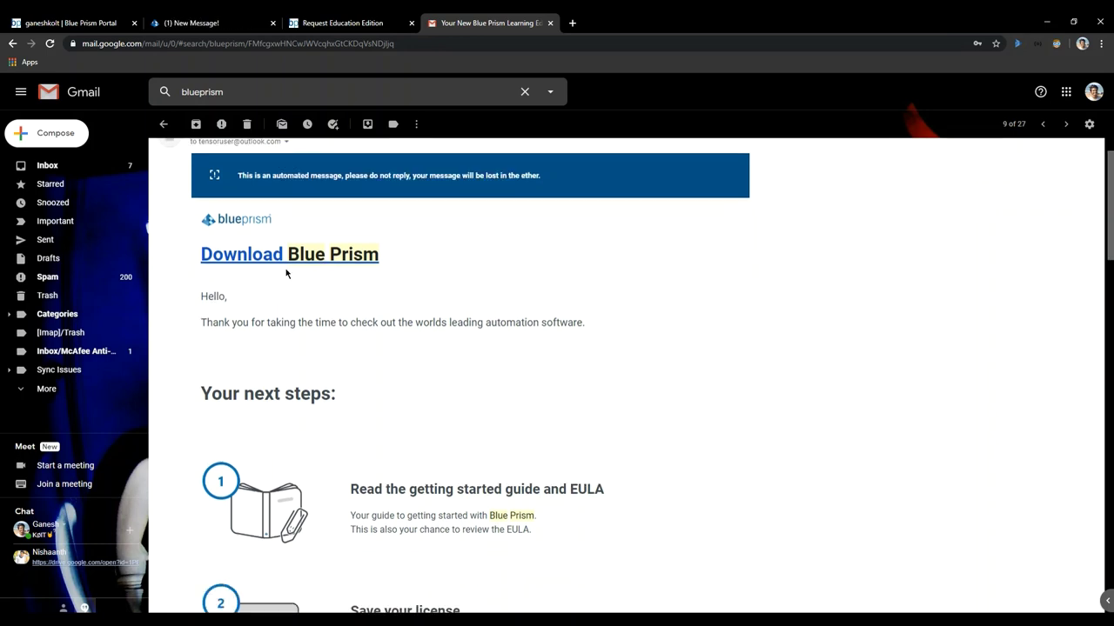
scroll(322, 373, down, 2)
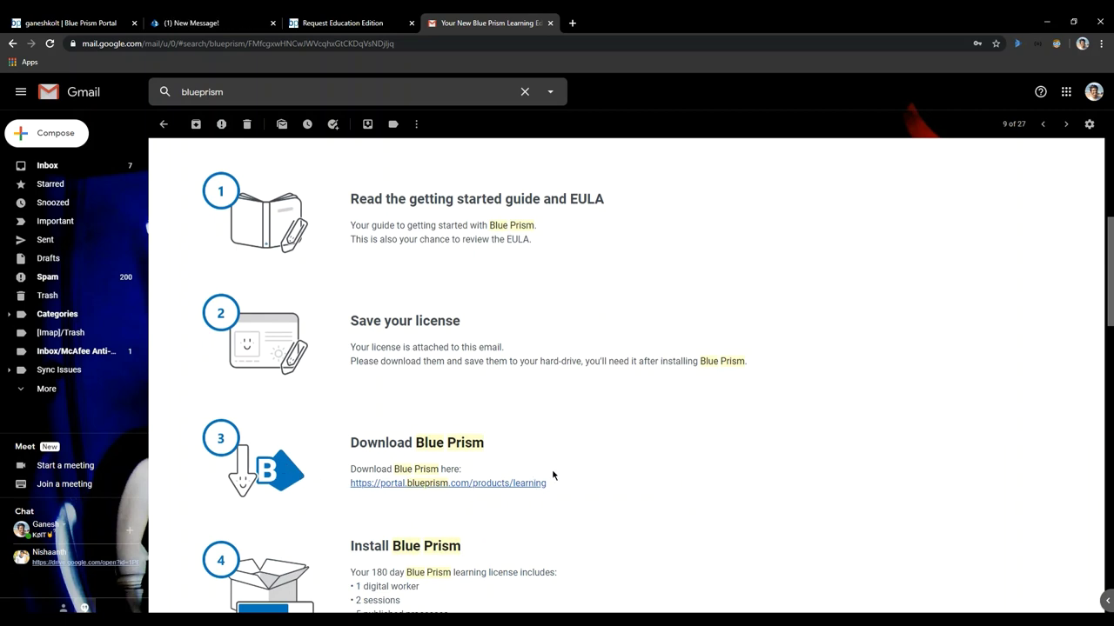
scroll(348, 399, down, 3)
drag(351, 315, 461, 319)
scroll(439, 380, down, 2)
scroll(438, 380, down, 4)
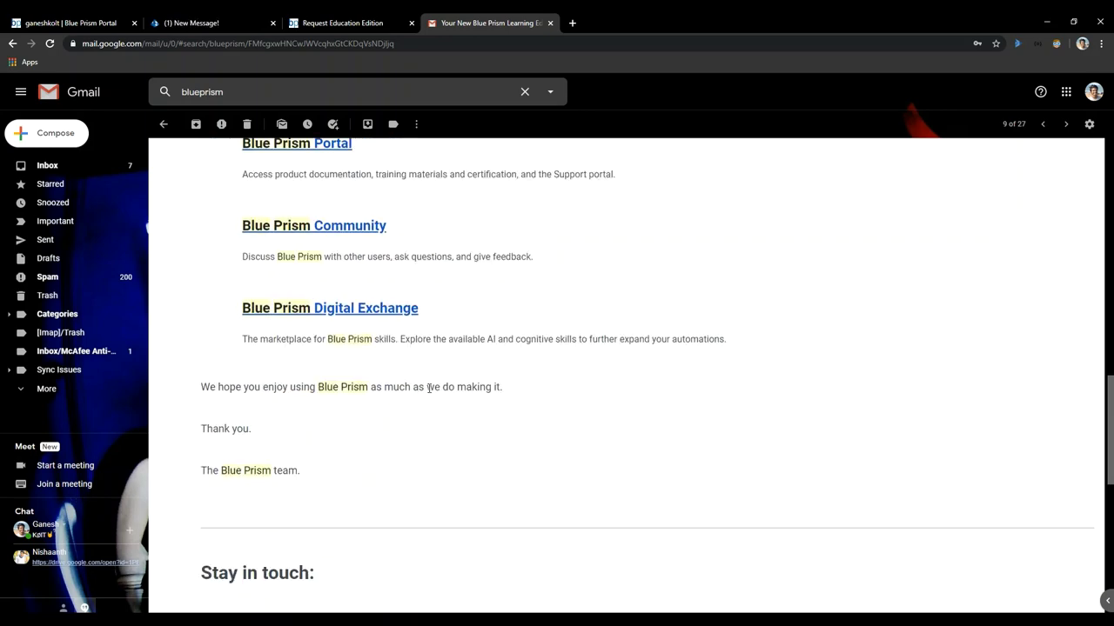
scroll(429, 388, down, 4)
scroll(355, 324, down, 2)
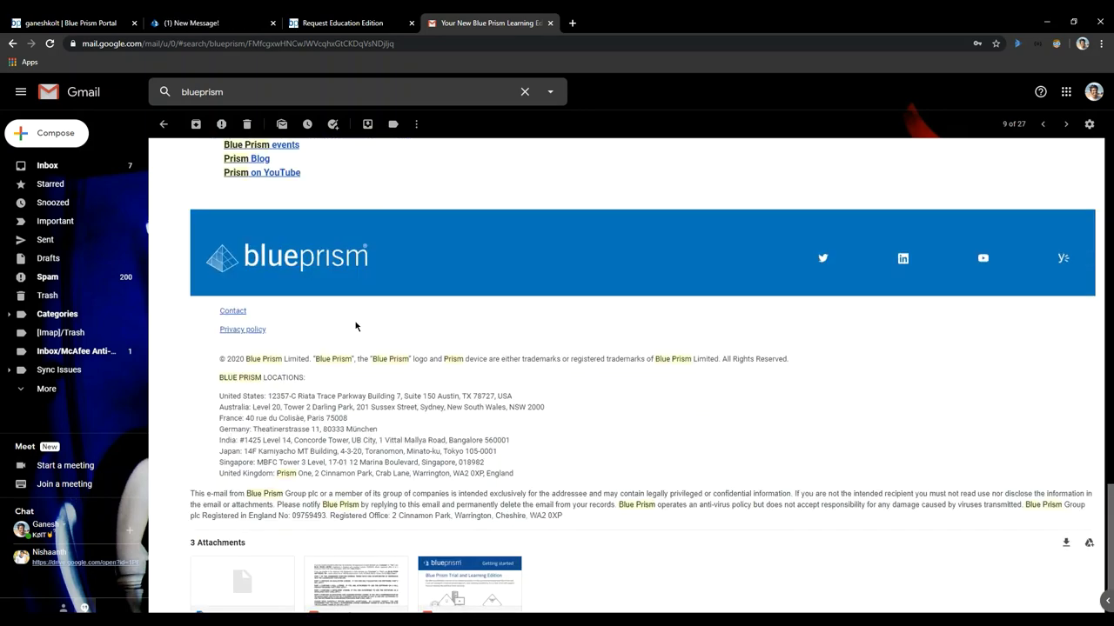
scroll(355, 326, down, 1)
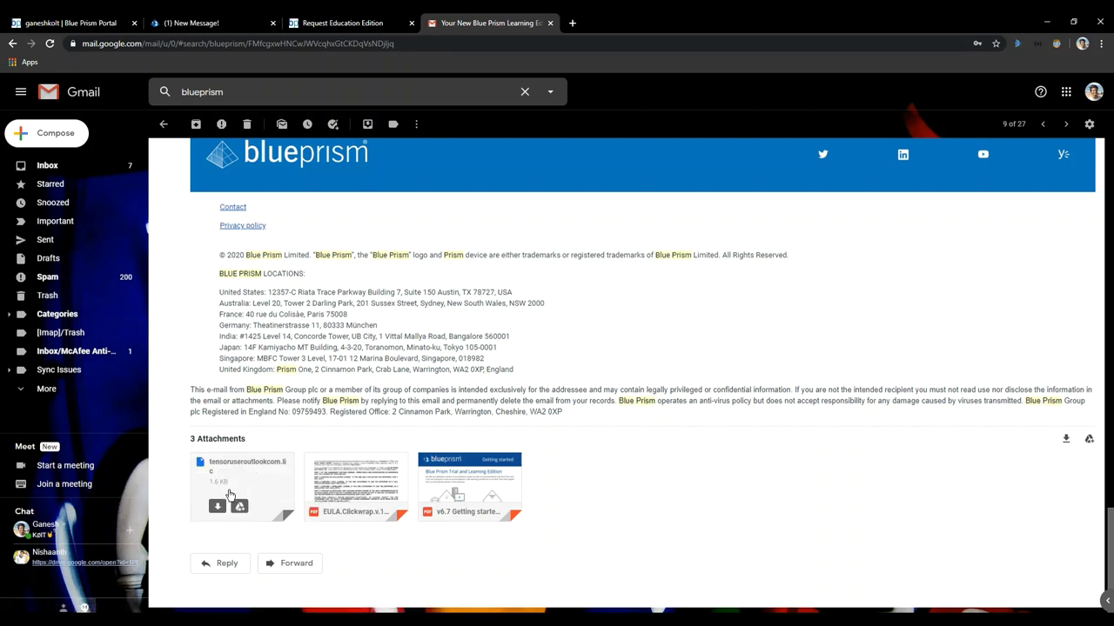
Open the Blue Prism Learning download page from the link in the e-mail and show the 64-bit download.
scroll(190, 505, up, 3)
scroll(178, 529, down, 3)
scroll(224, 514, up, 10)
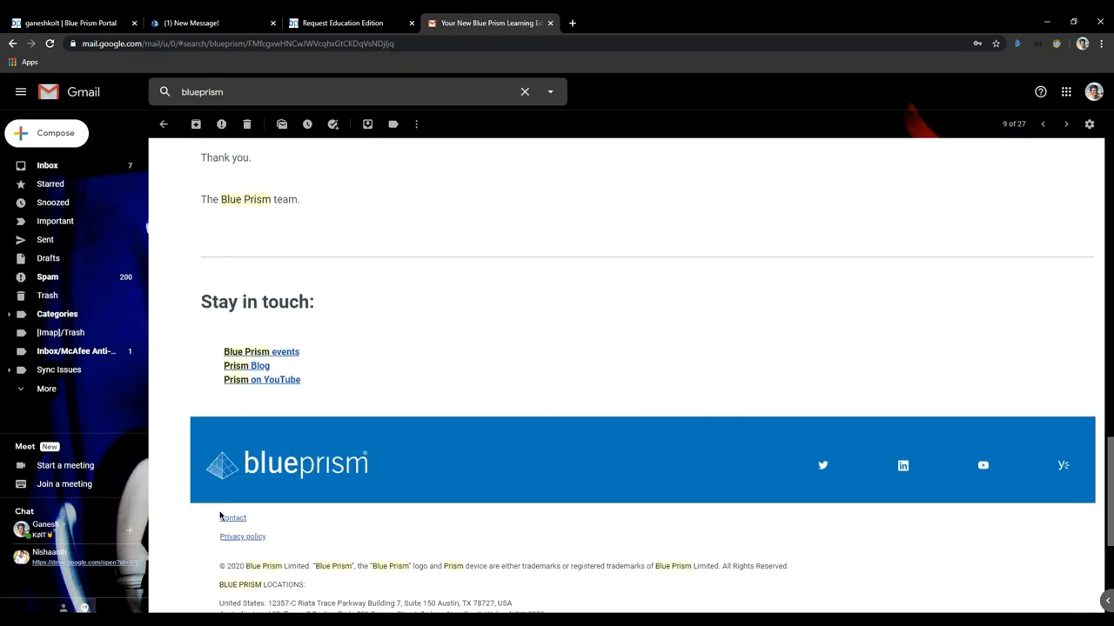
scroll(312, 432, up, 5)
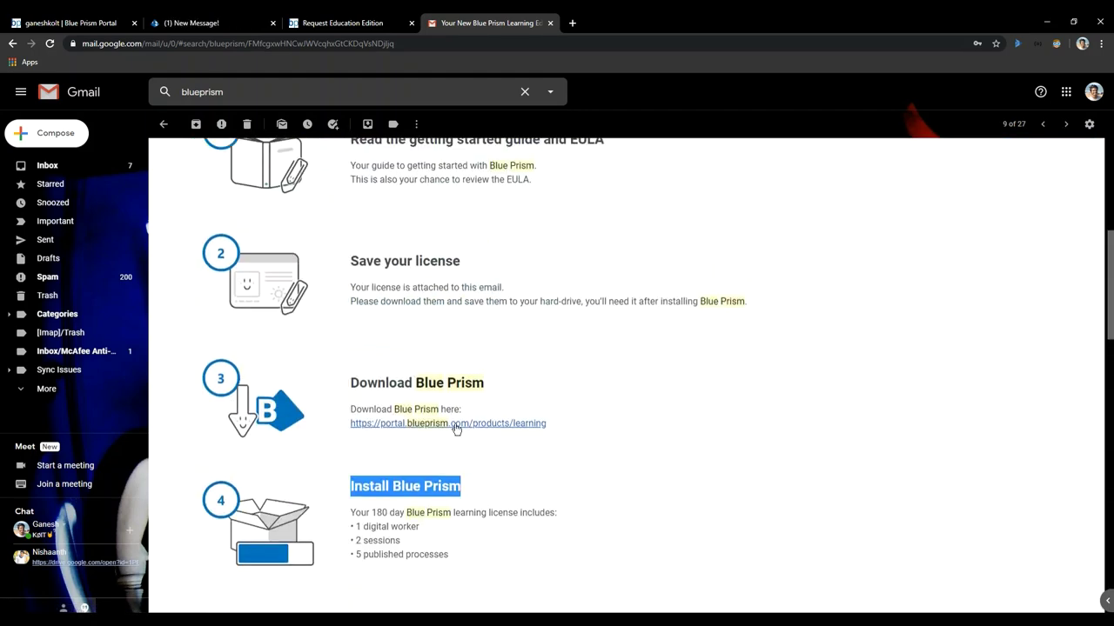
click(495, 428)
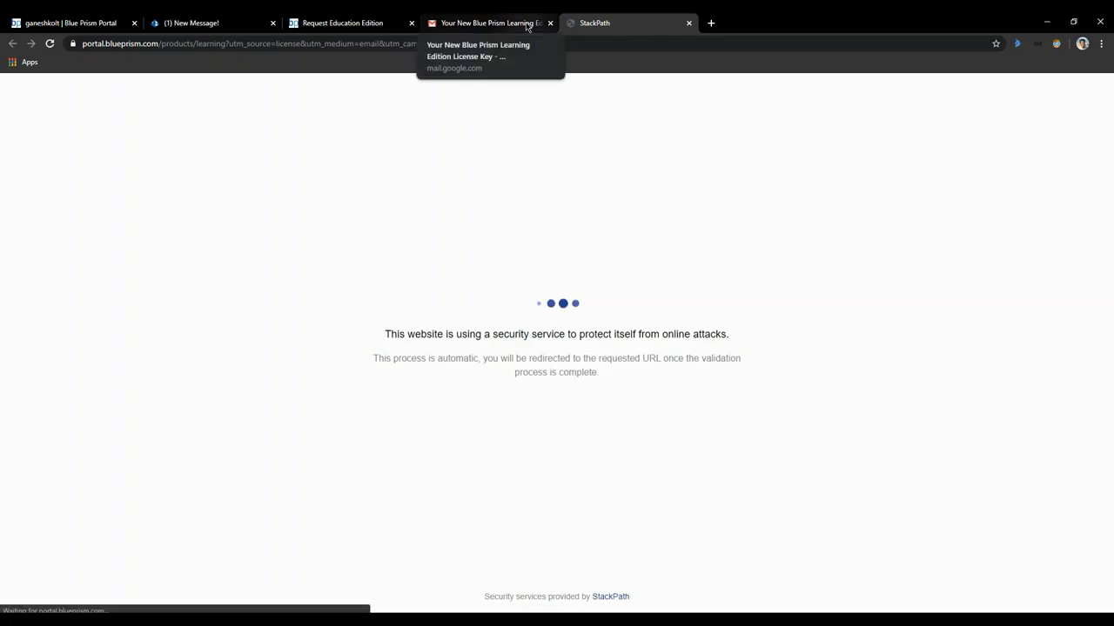
scroll(469, 287, down, 2)
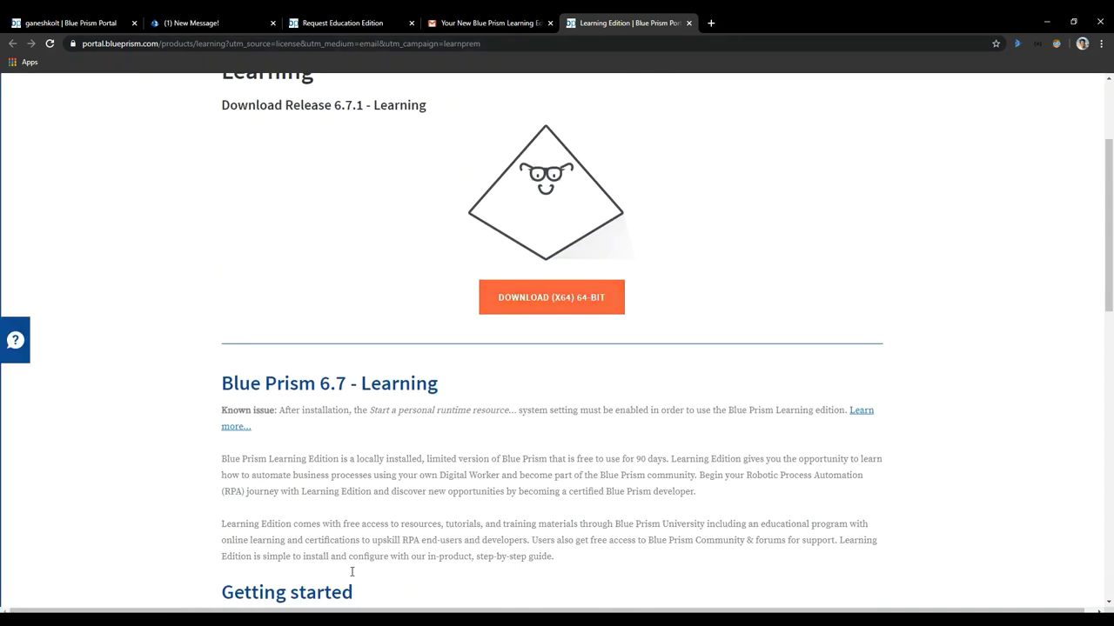
Open the BluePrism Setup folder inside Software on drive D: in File Explorer.
key(super+e)
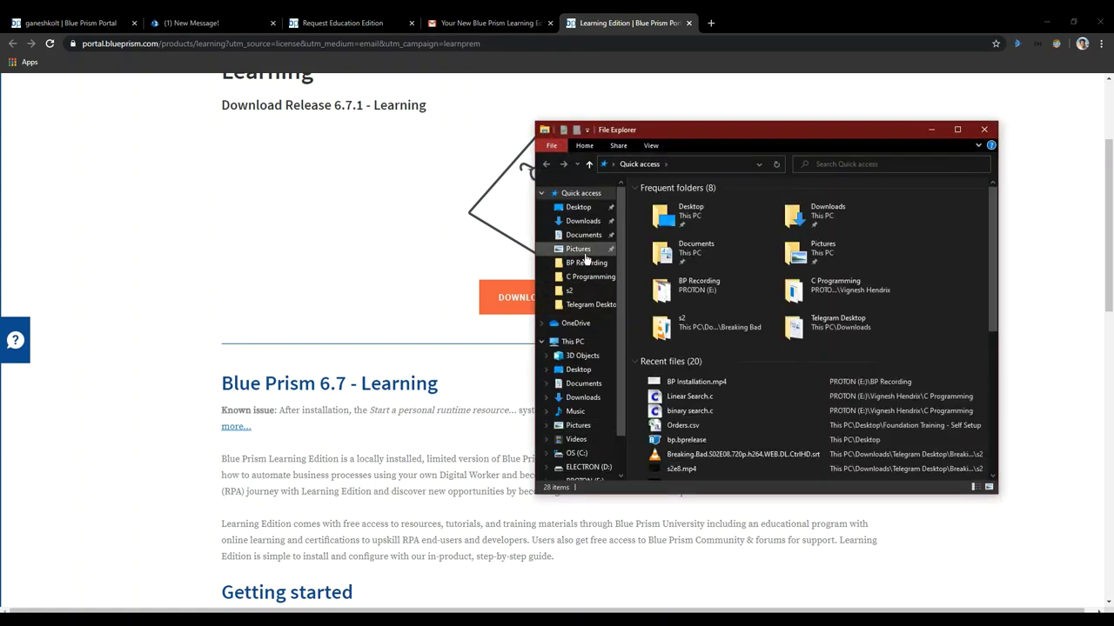
scroll(569, 348, down, 2)
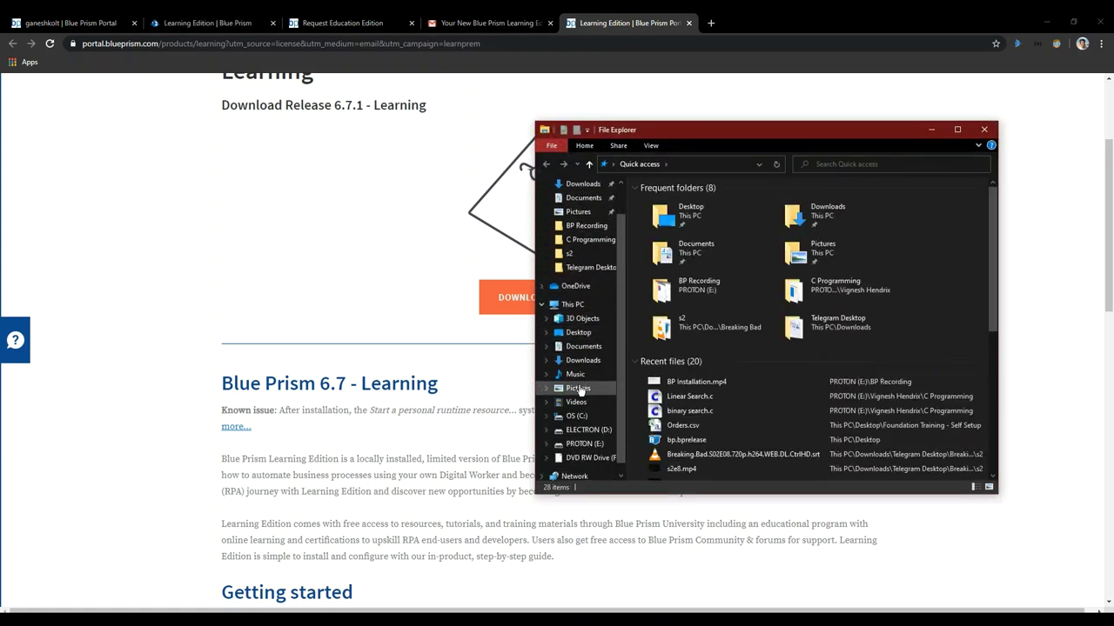
click(578, 430)
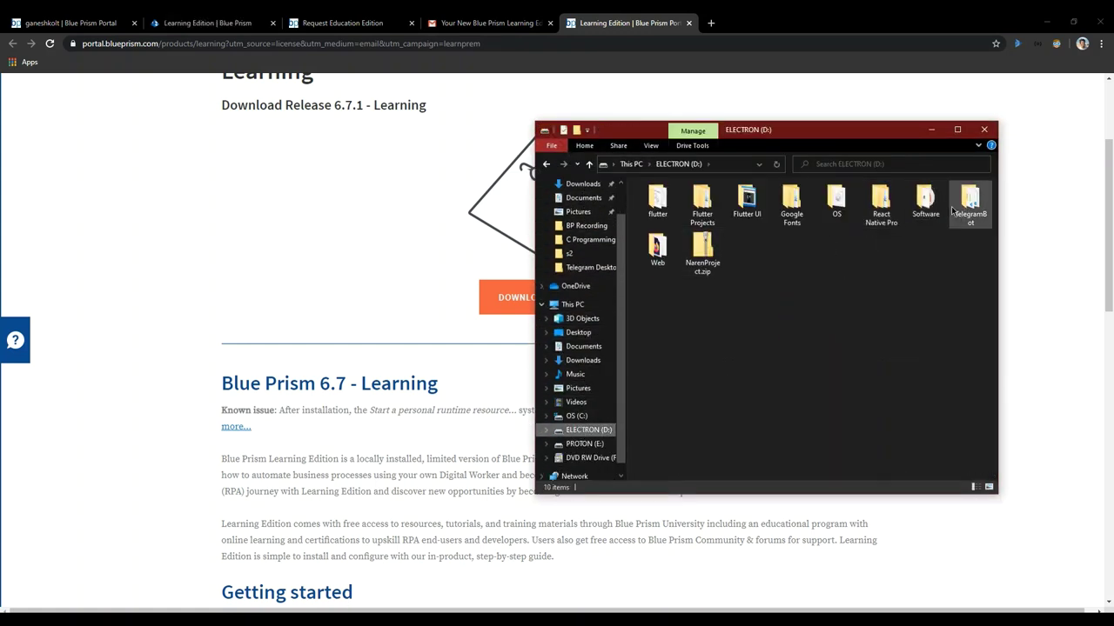
double_click(922, 209)
double_click(653, 207)
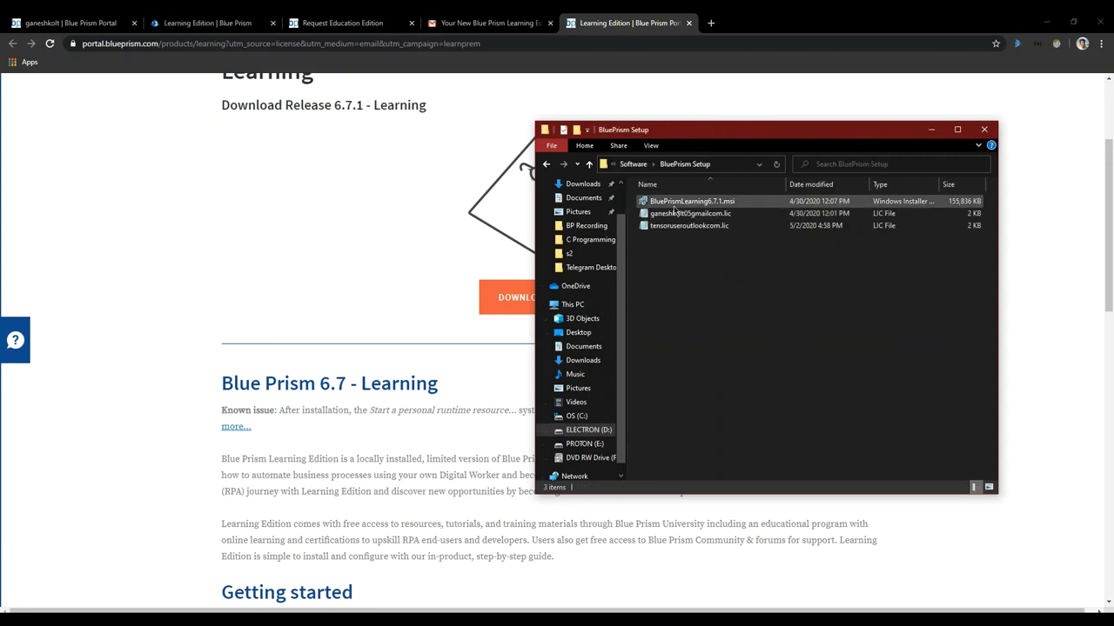
Look at the BluePrismLearning6.7.1.msi installer and view the newer license file's contents in Notepad.
click(679, 202)
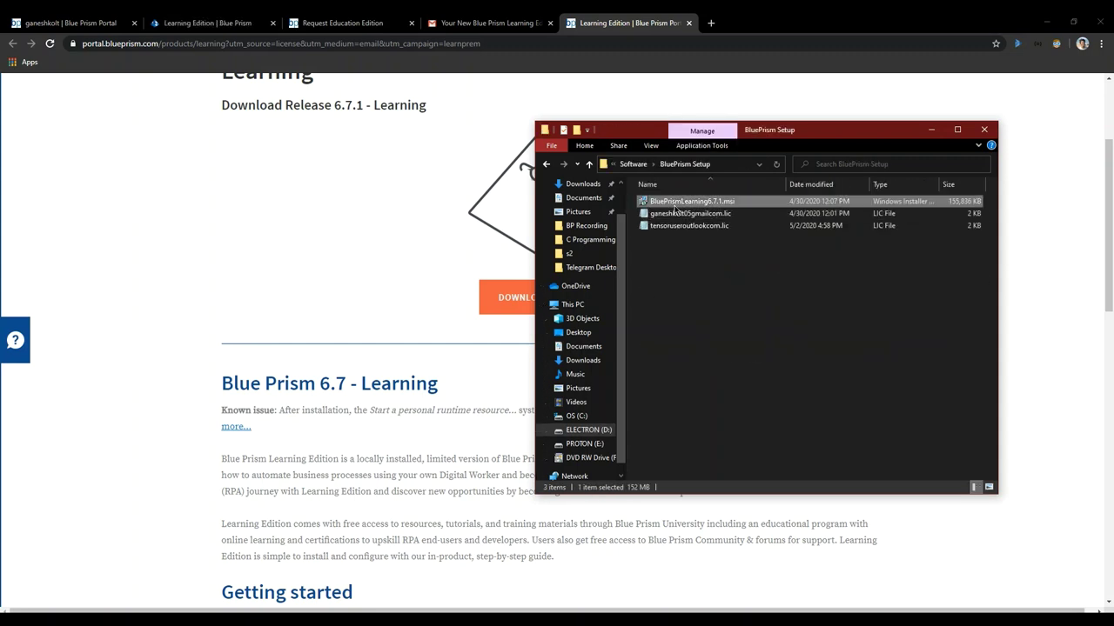
click(712, 226)
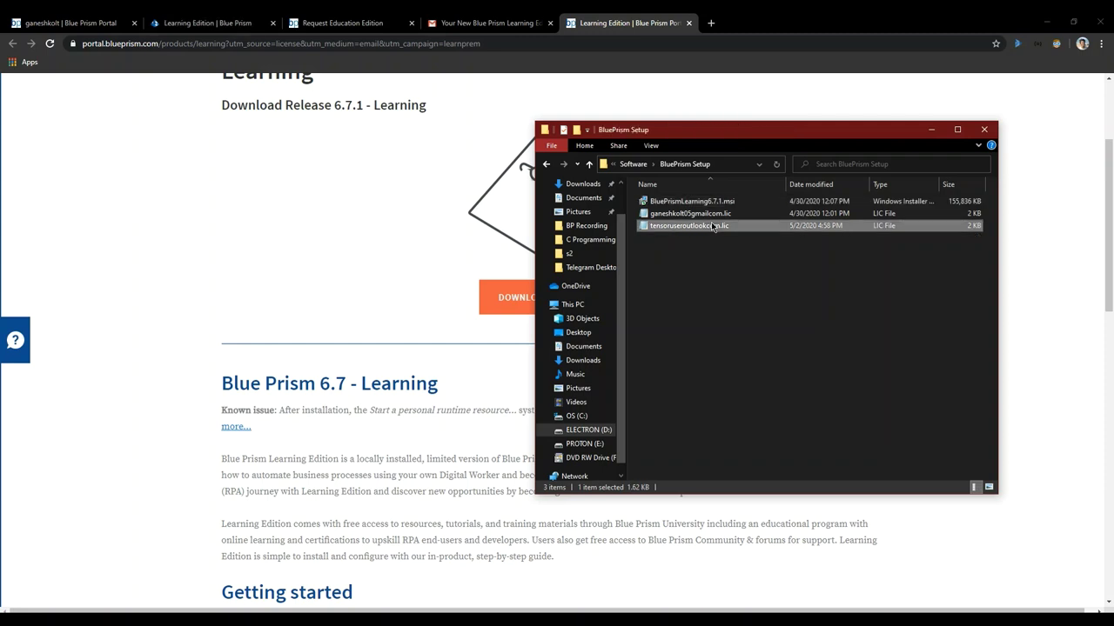
double_click(692, 228)
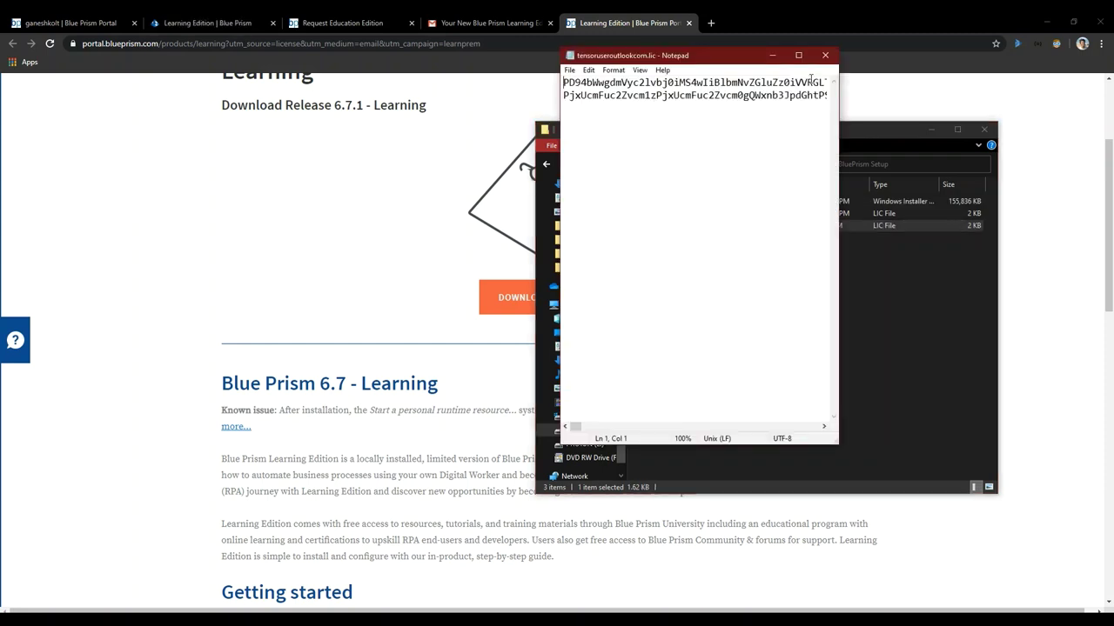
click(798, 55)
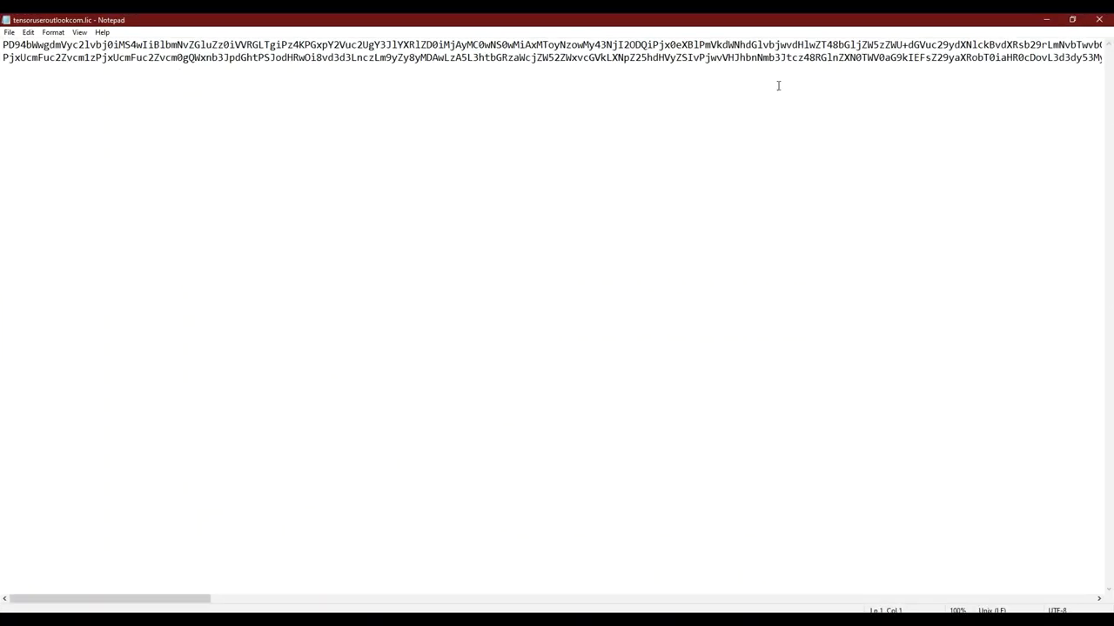
click(1099, 19)
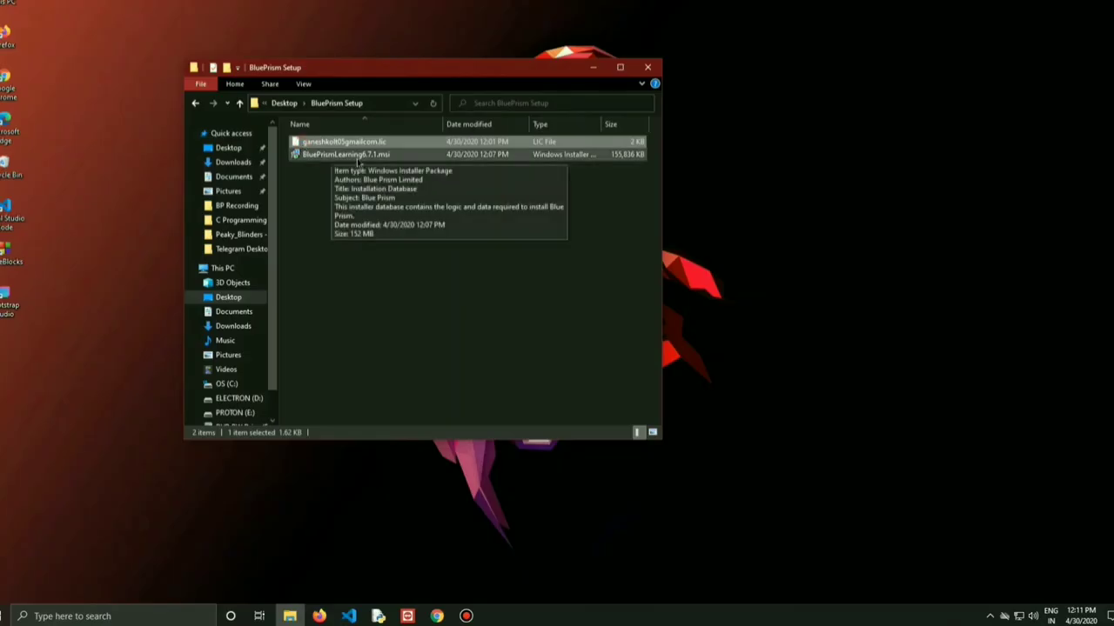
Launch the BluePrismLearning6.7.1.msi installer and accept its license agreement.
click(356, 157)
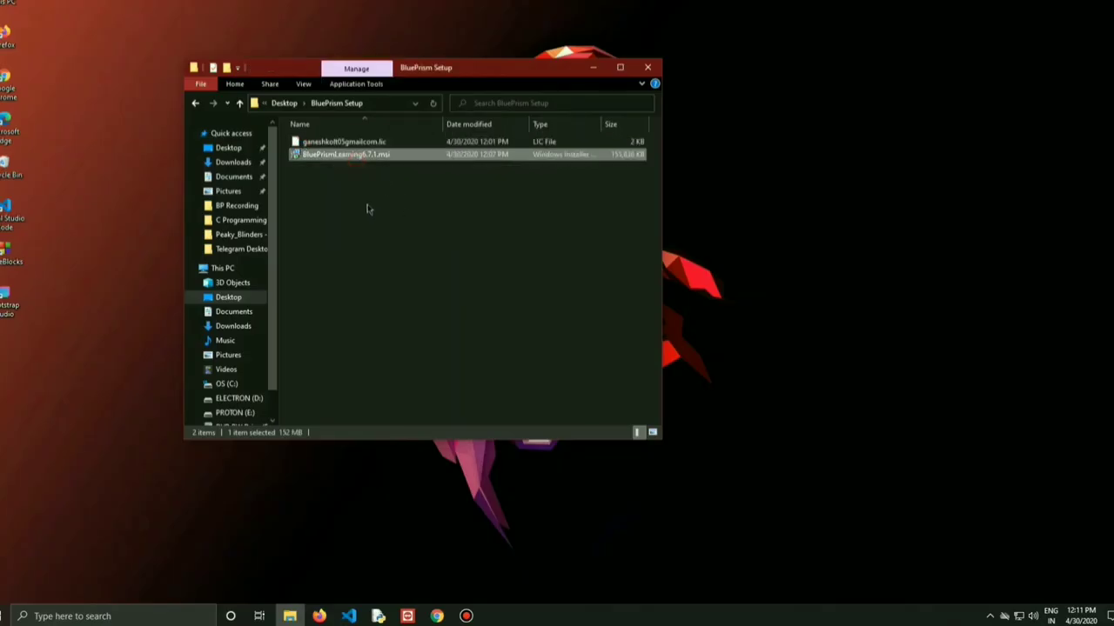
double_click(365, 157)
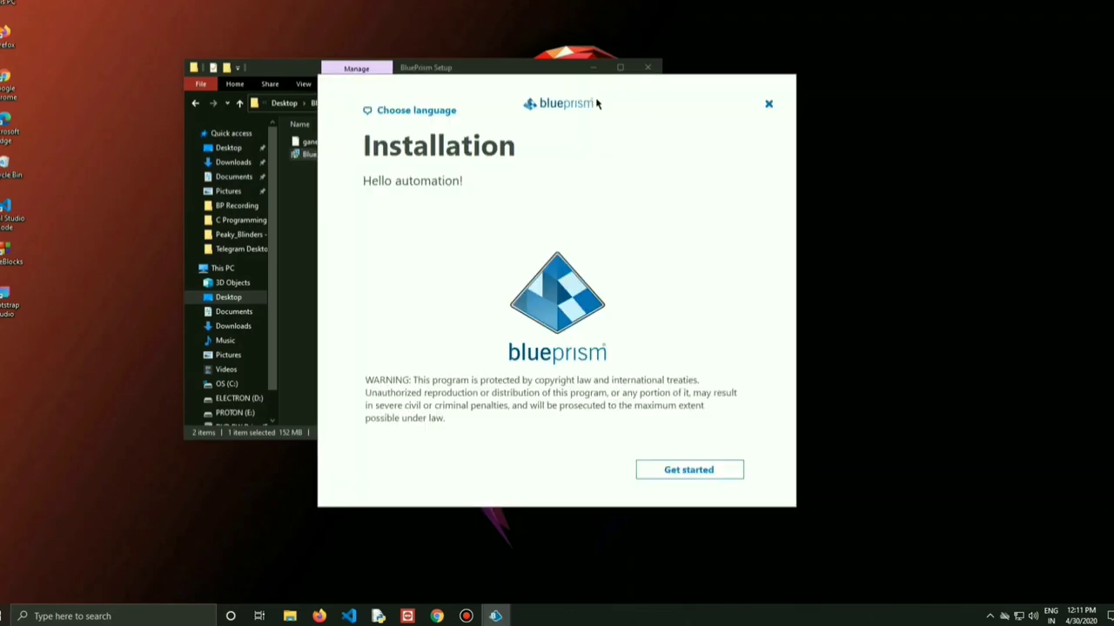
click(691, 471)
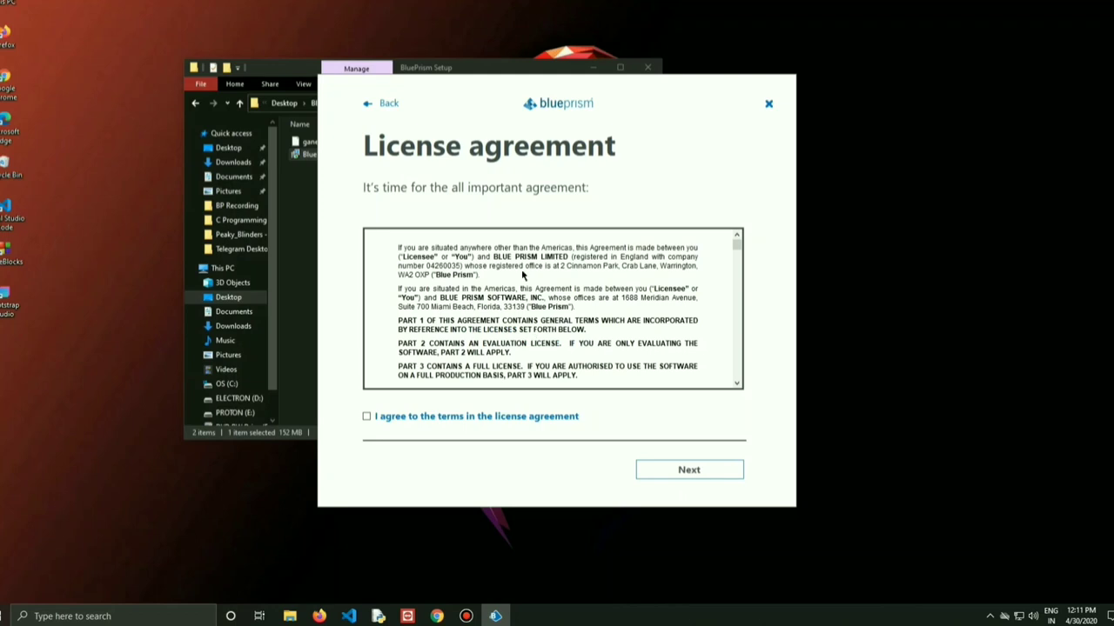
scroll(522, 275, down, 3)
click(366, 416)
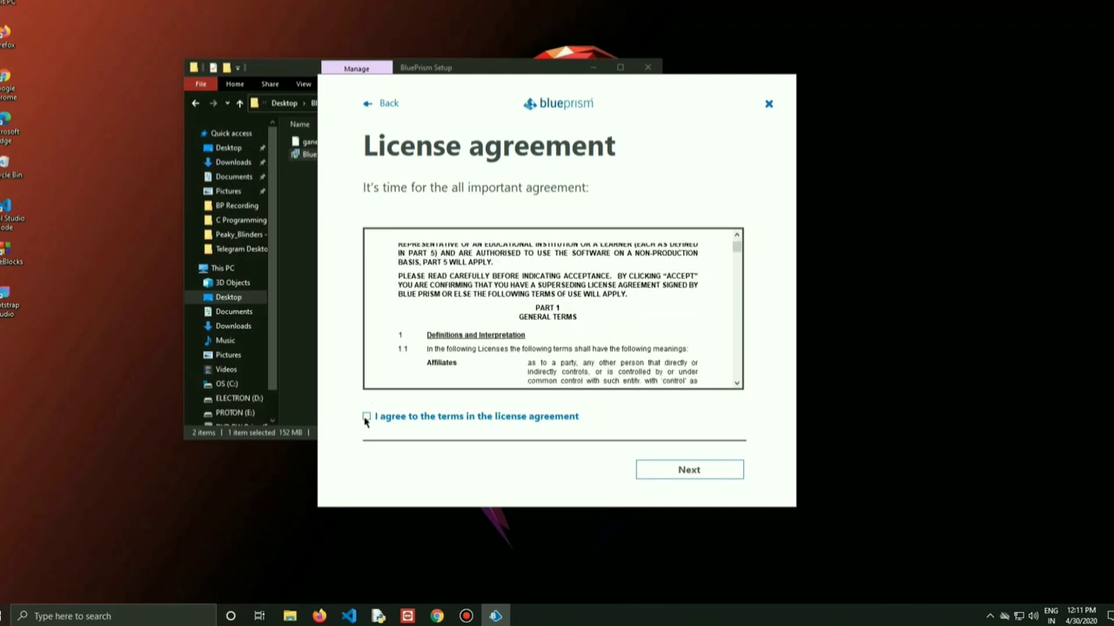
click(721, 475)
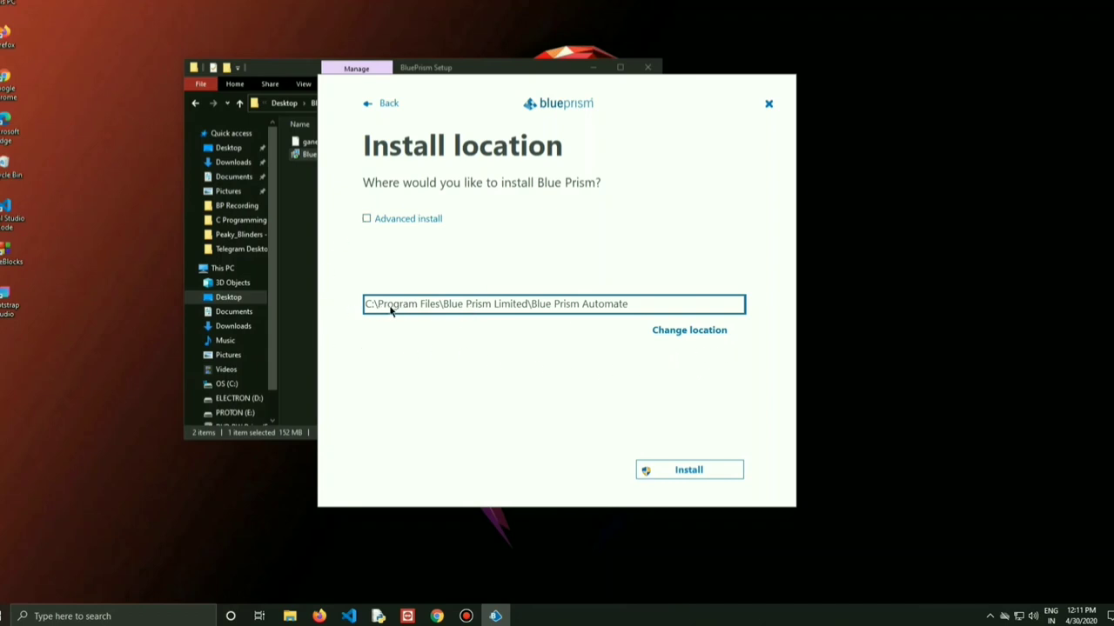
Install Blue Prism to C:\Program Files\Blue Prism Limited\Blue Prism Automate without the advanced option, letting the installer stop Chrome.
click(366, 220)
click(366, 220)
click(685, 471)
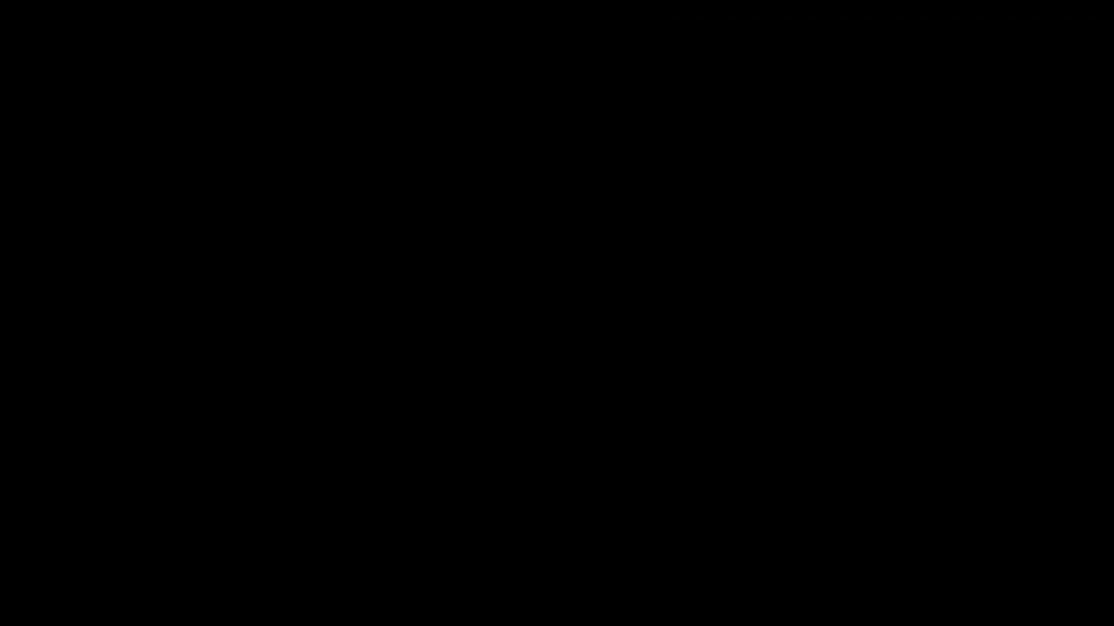
click(526, 376)
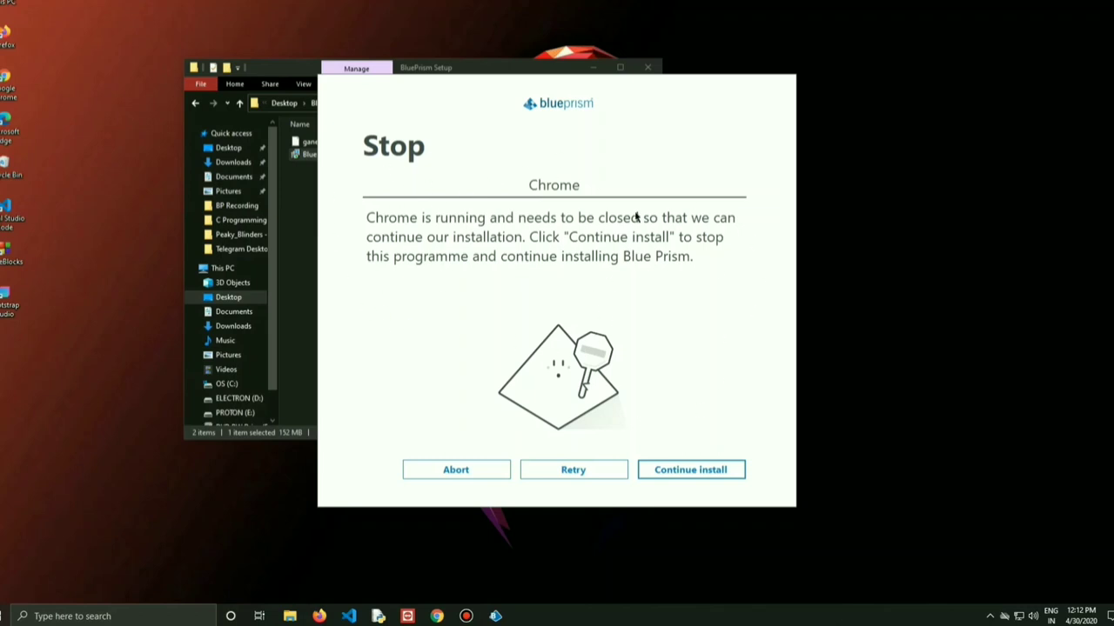
click(703, 468)
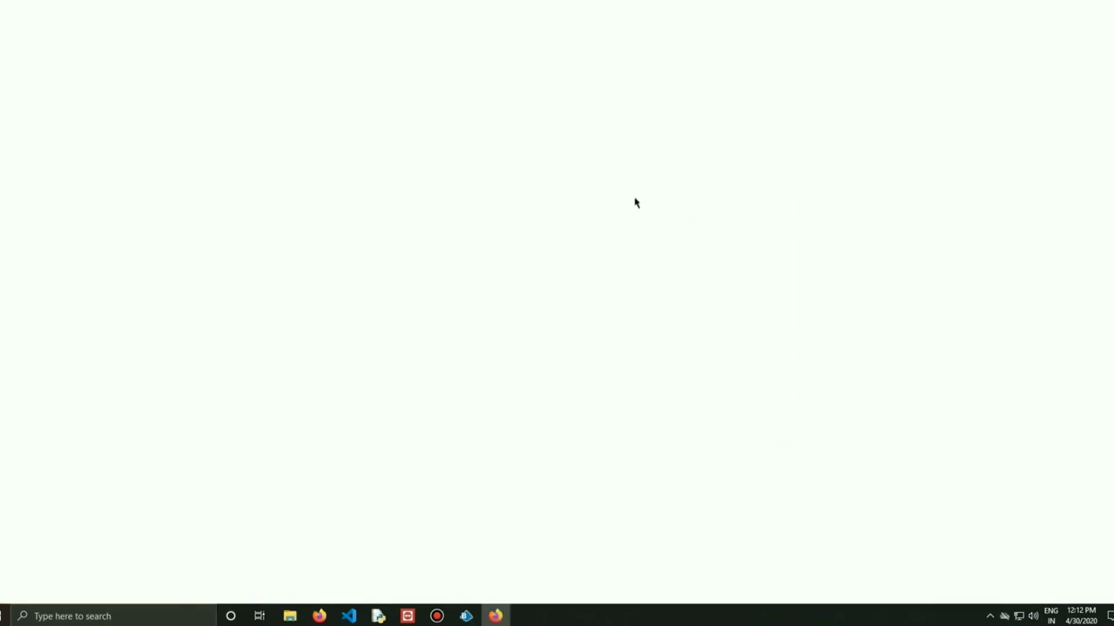
key(alt+F4)
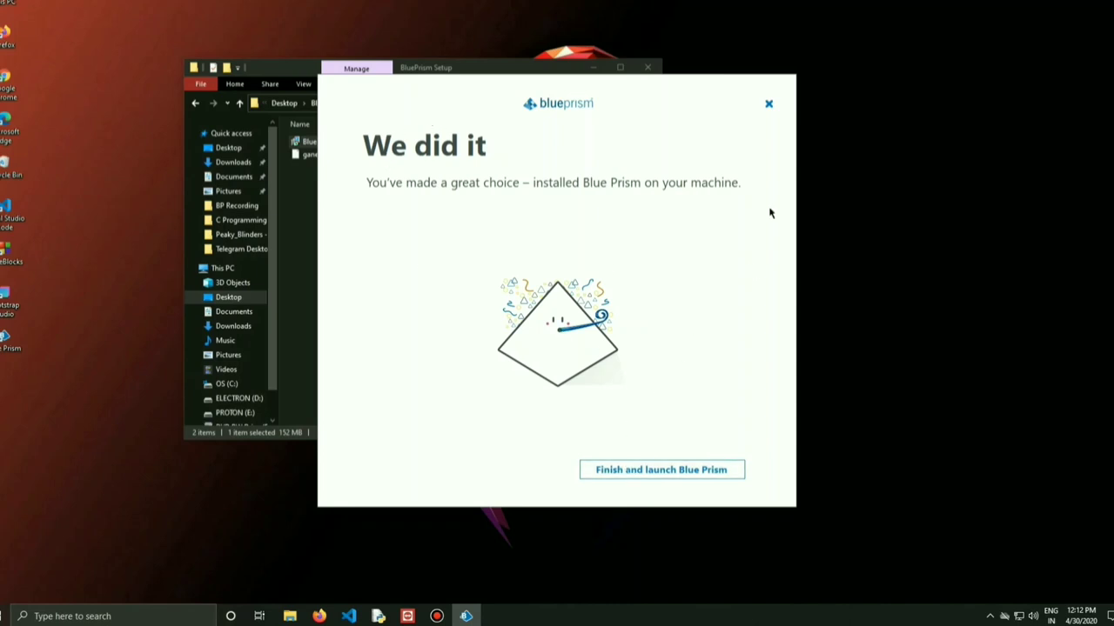
Finish the installer, launch Blue Prism, and create and repeat the admin account password.
click(640, 471)
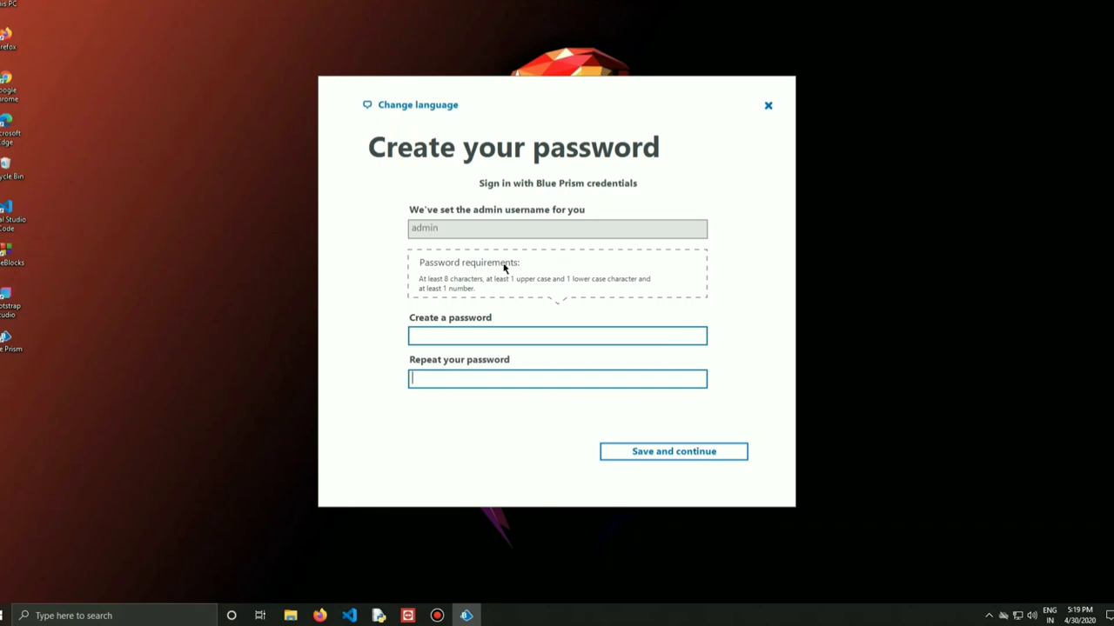
click(451, 336)
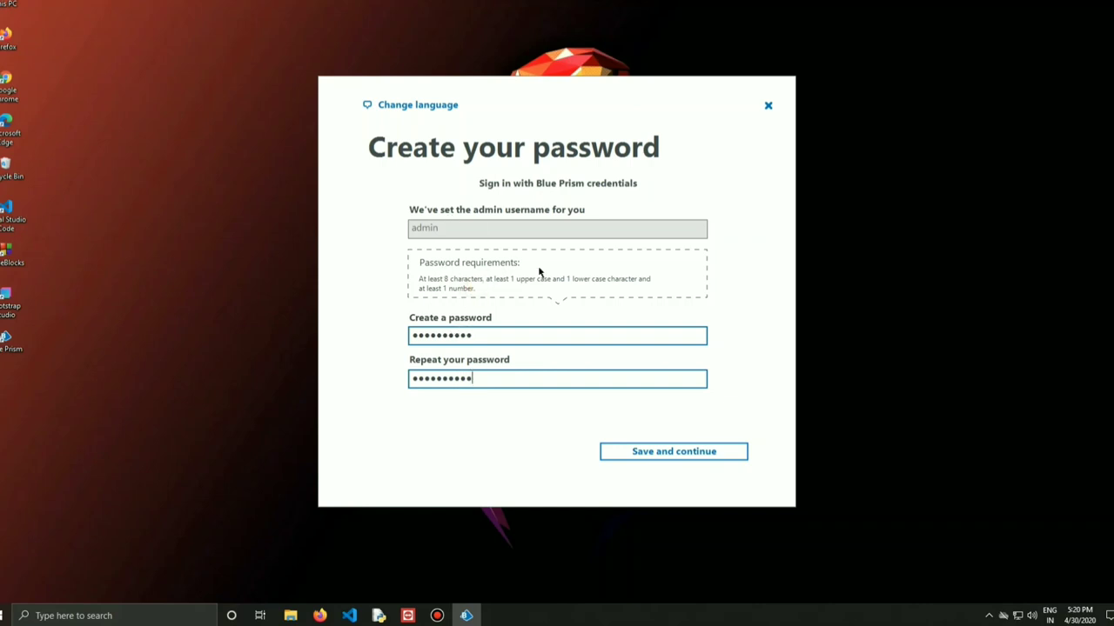
click(624, 451)
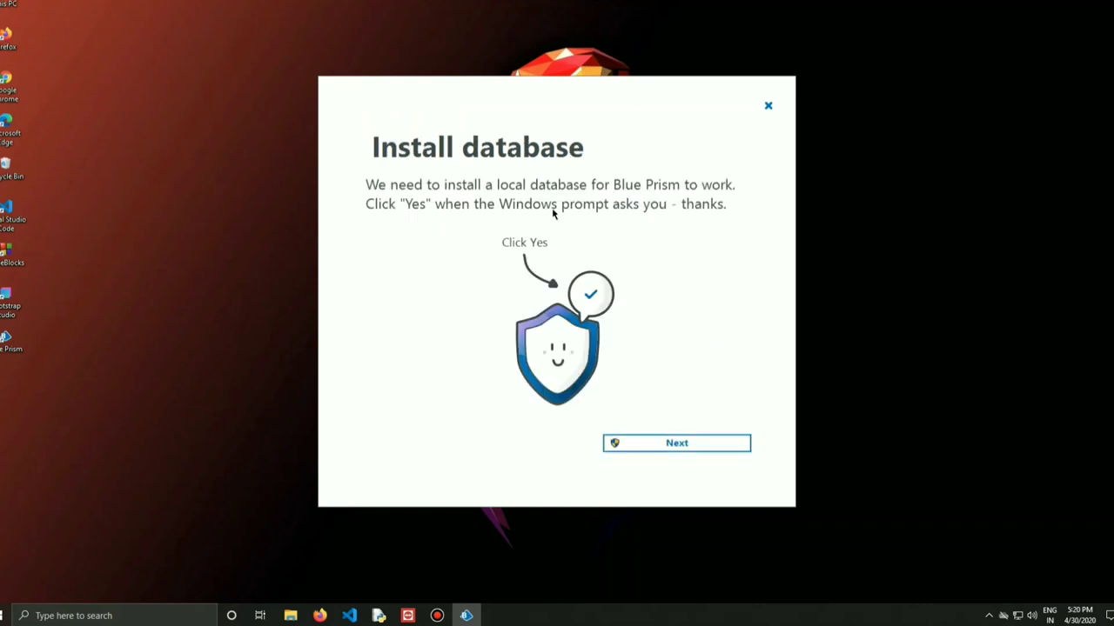
Install the local database for Blue Prism and continue past the setup completion page.
click(642, 447)
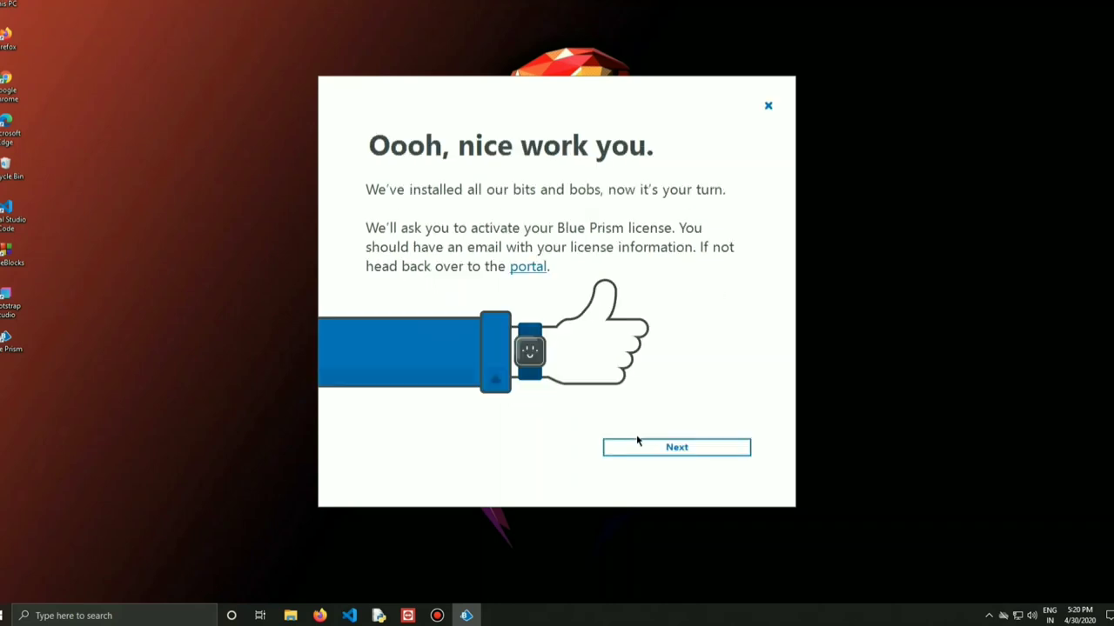
click(674, 448)
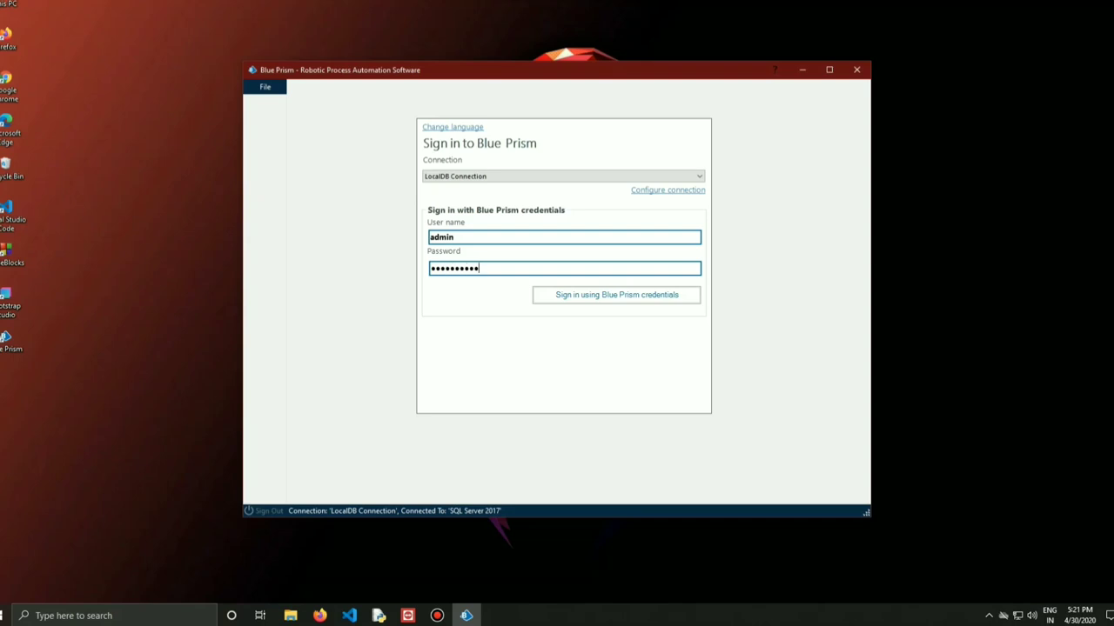
Sign in to the LocalDB Connection as admin and load the .lic license file from D:\Software\BluePrism Setup for activation.
key(Return)
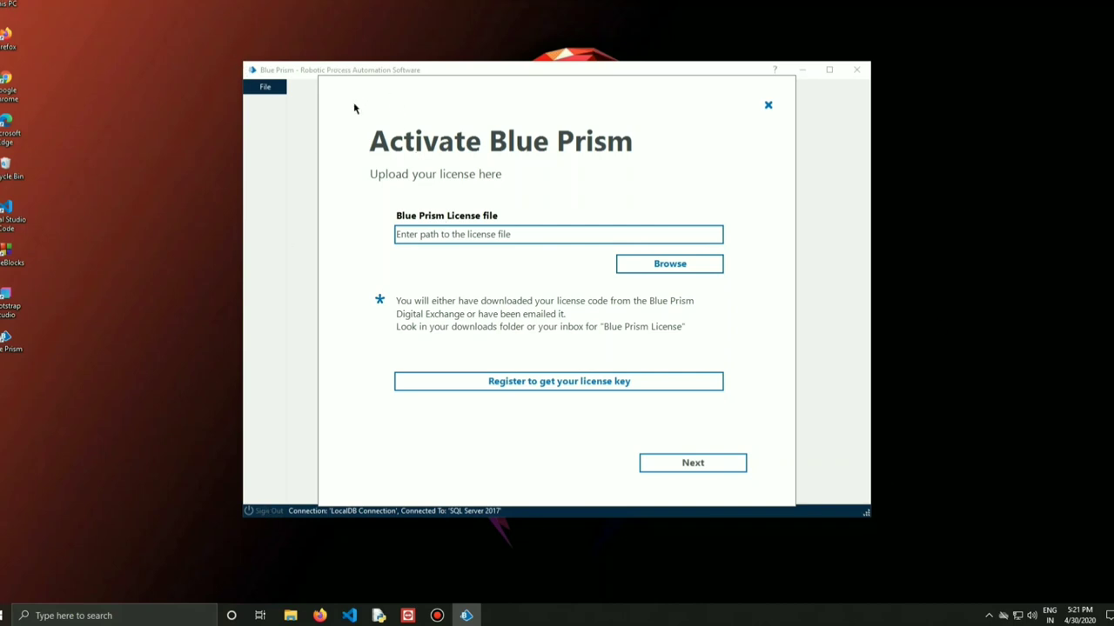
click(679, 268)
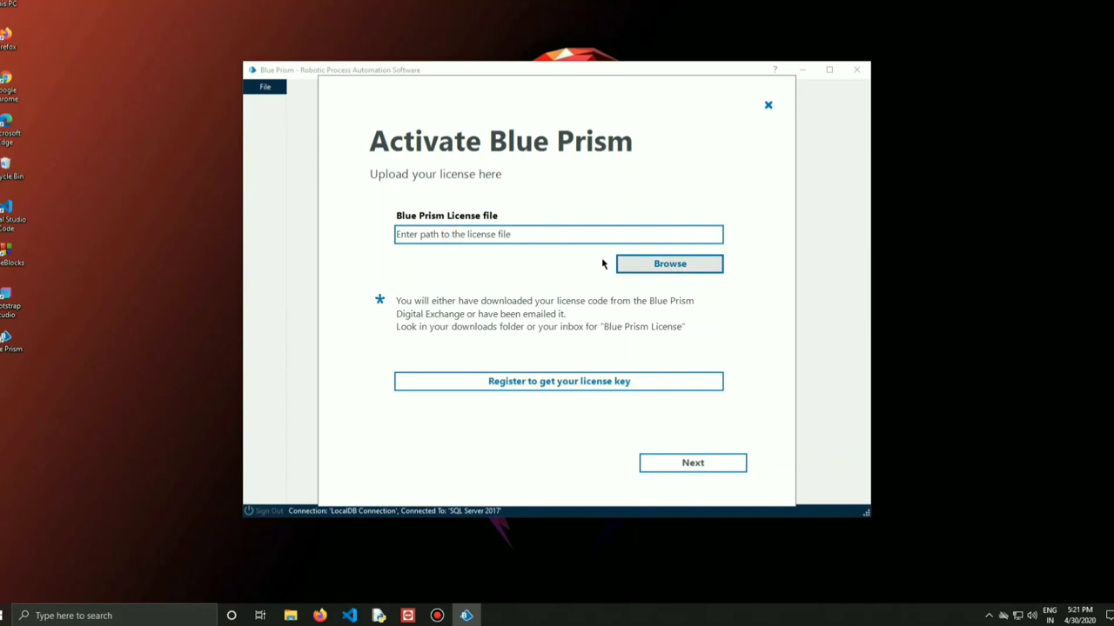
scroll(389, 271, down, 5)
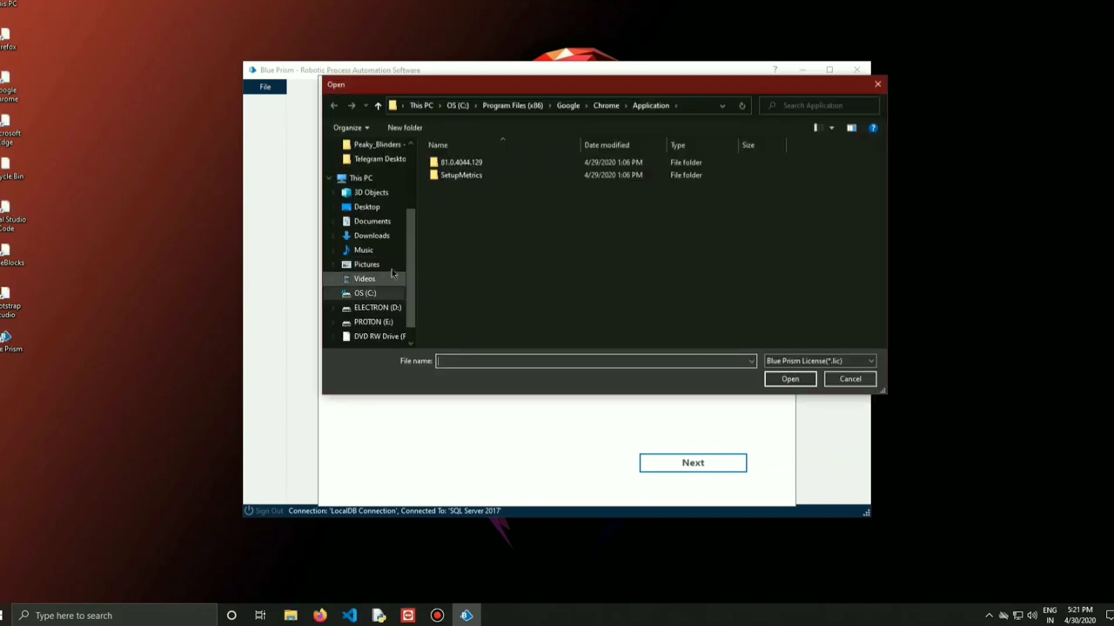
click(381, 280)
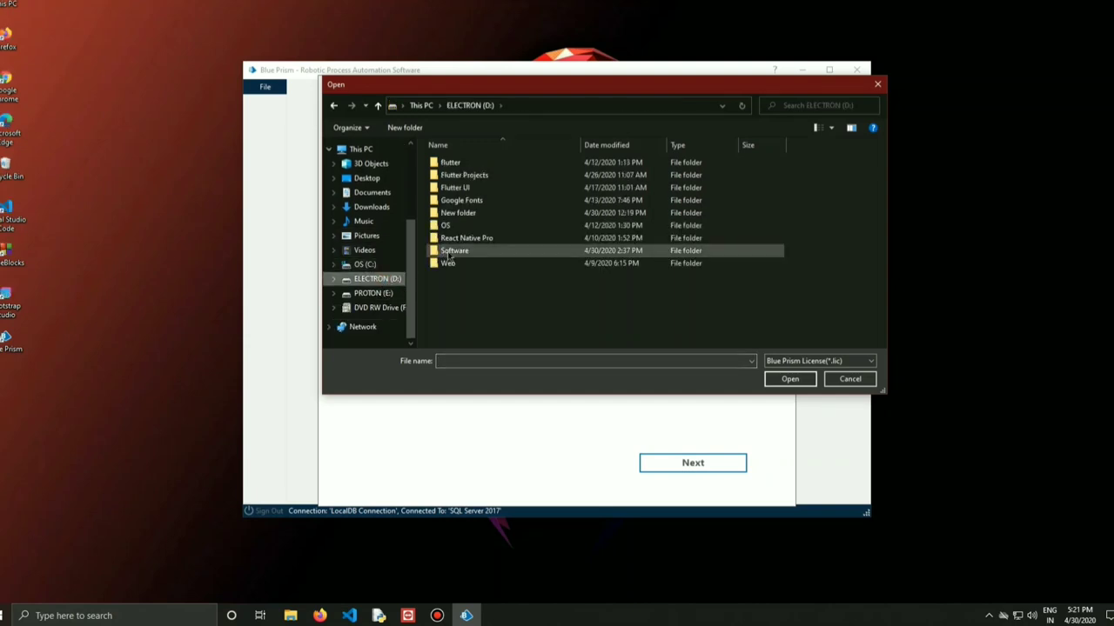
click(398, 293)
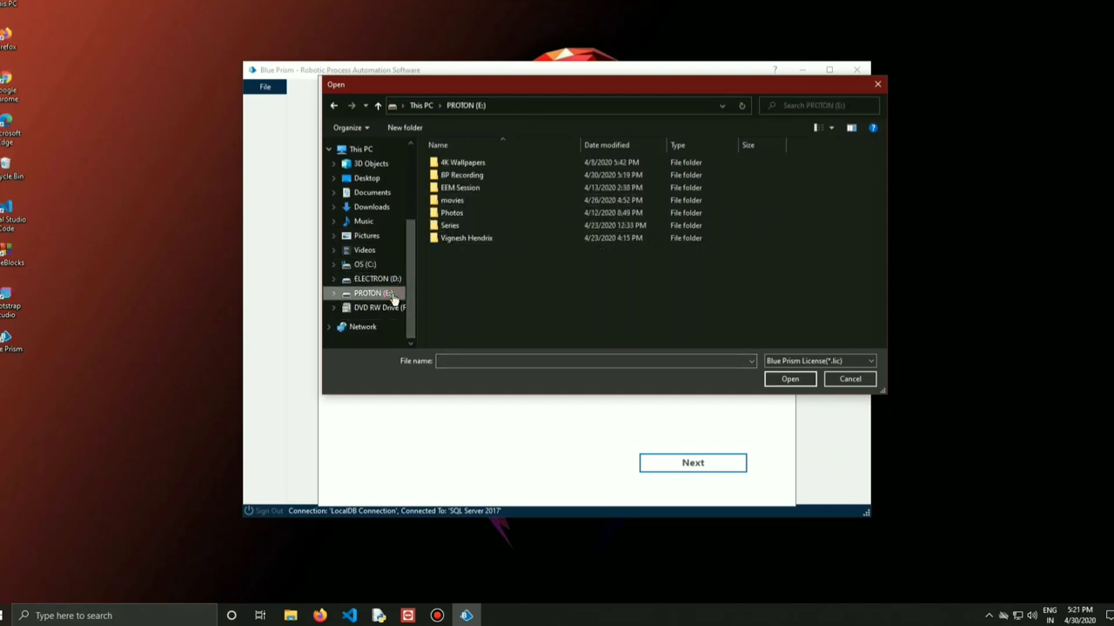
click(387, 280)
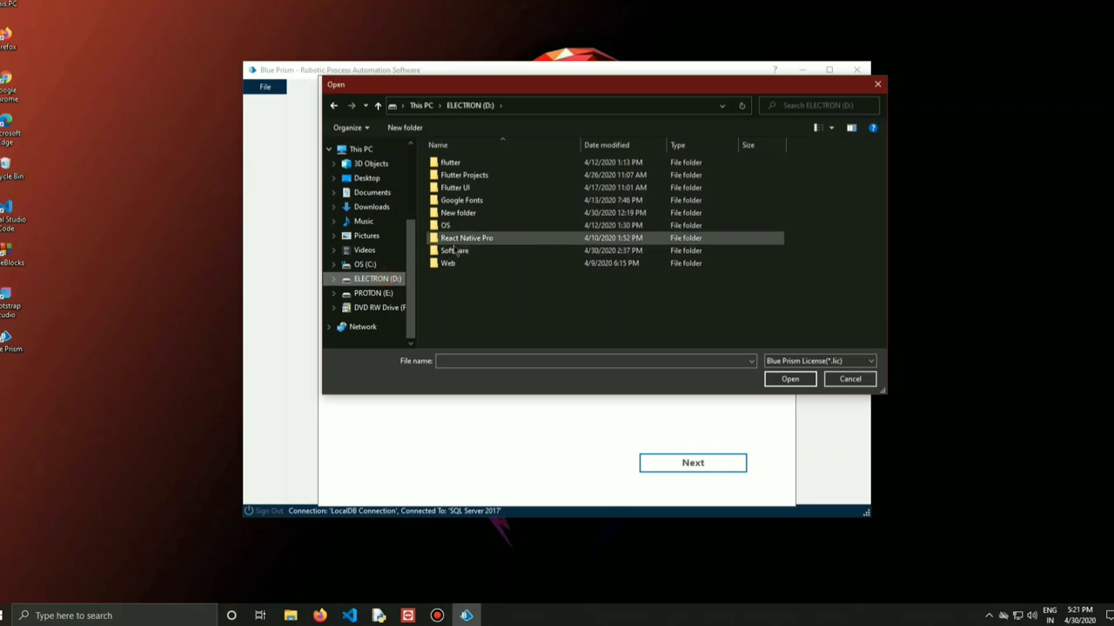
double_click(453, 245)
double_click(464, 164)
click(463, 165)
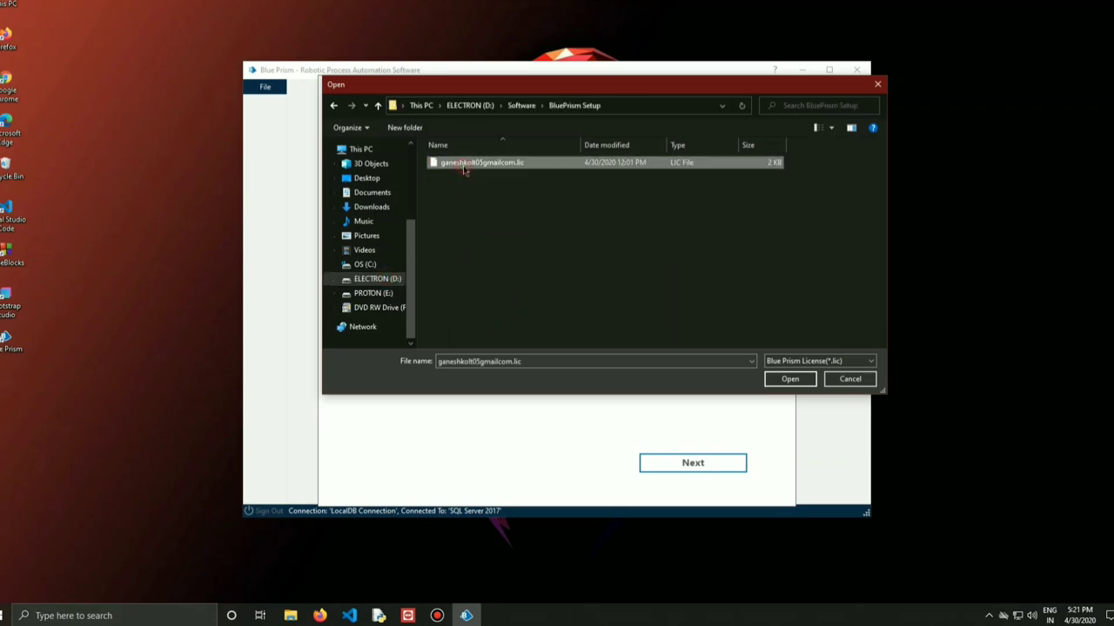
click(774, 381)
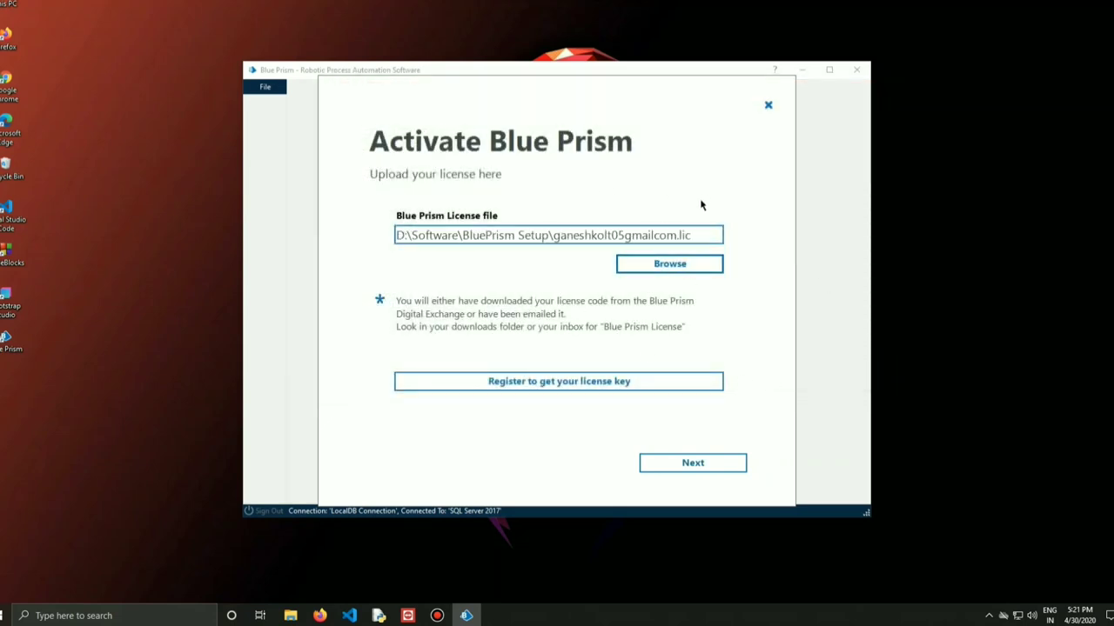
click(693, 463)
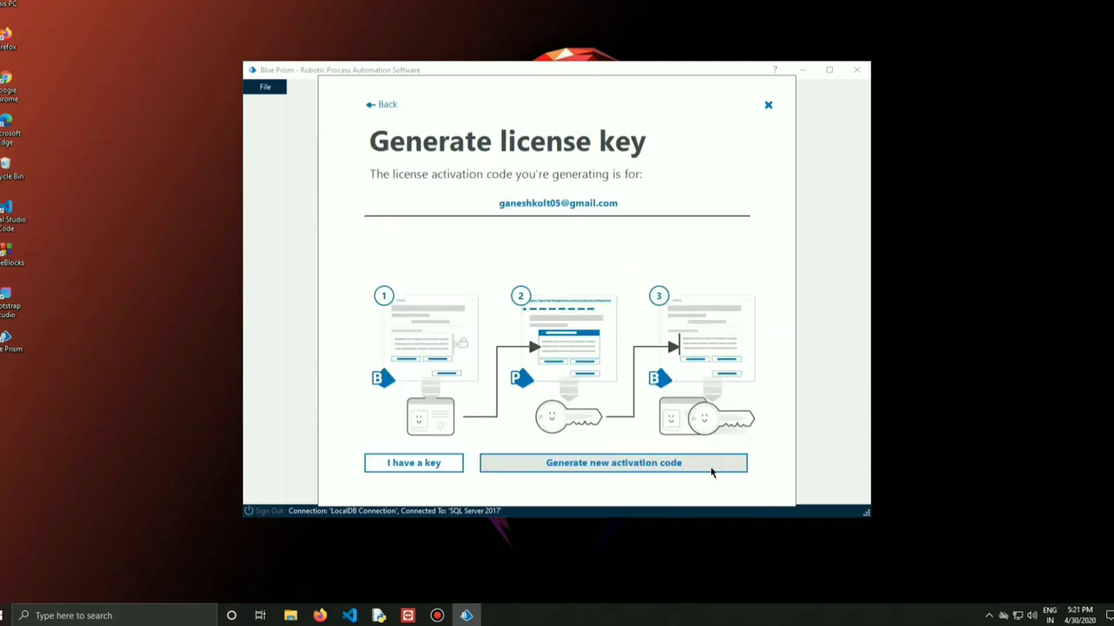
Generate a new license activation code, copy it to the clipboard, and continue to the key request page.
click(570, 468)
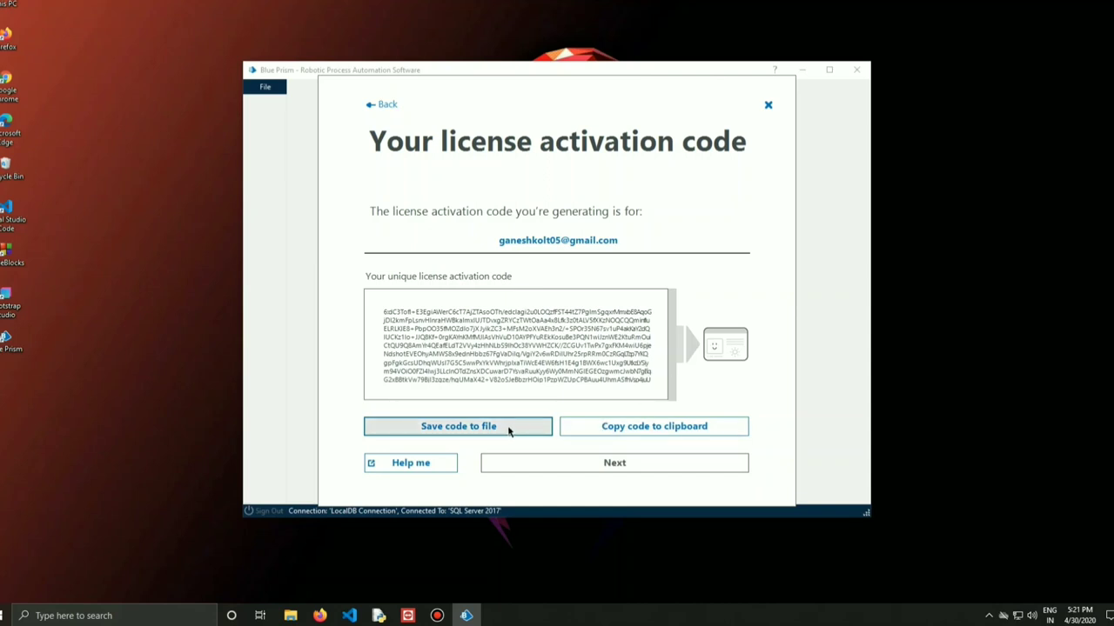
click(594, 433)
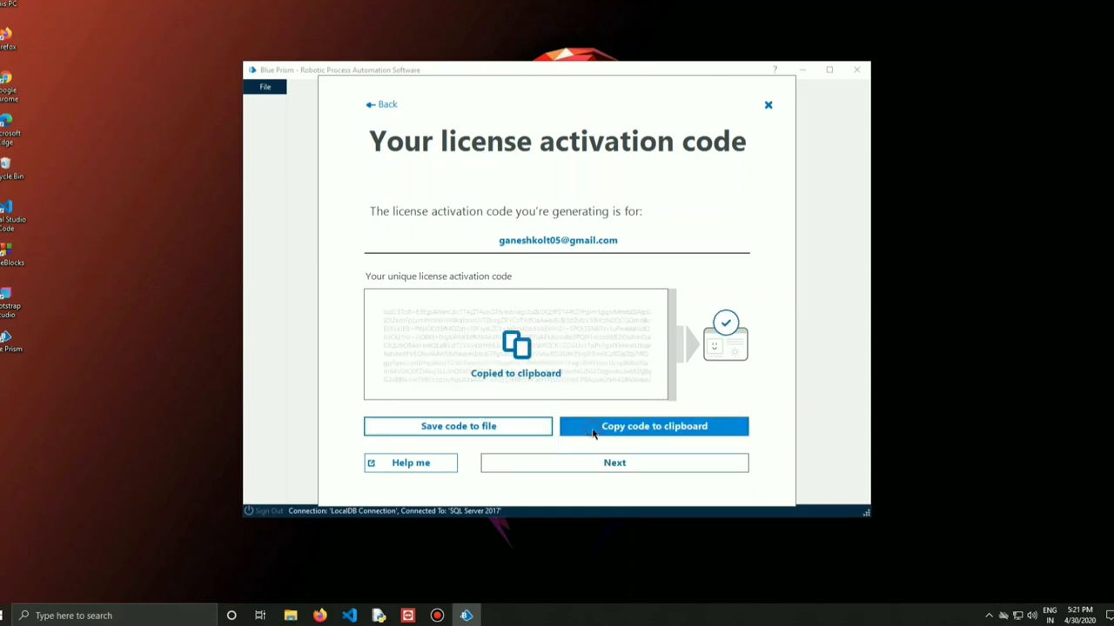
click(638, 471)
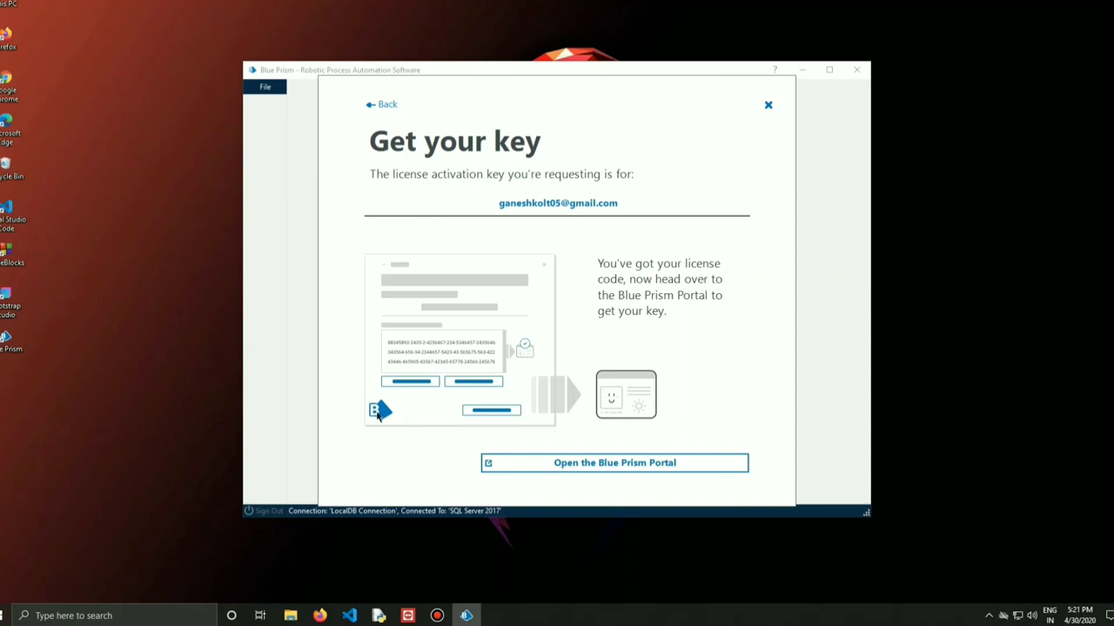
Open the Blue Prism Portal, log in with the registered account, and look for the licence activation option.
click(590, 470)
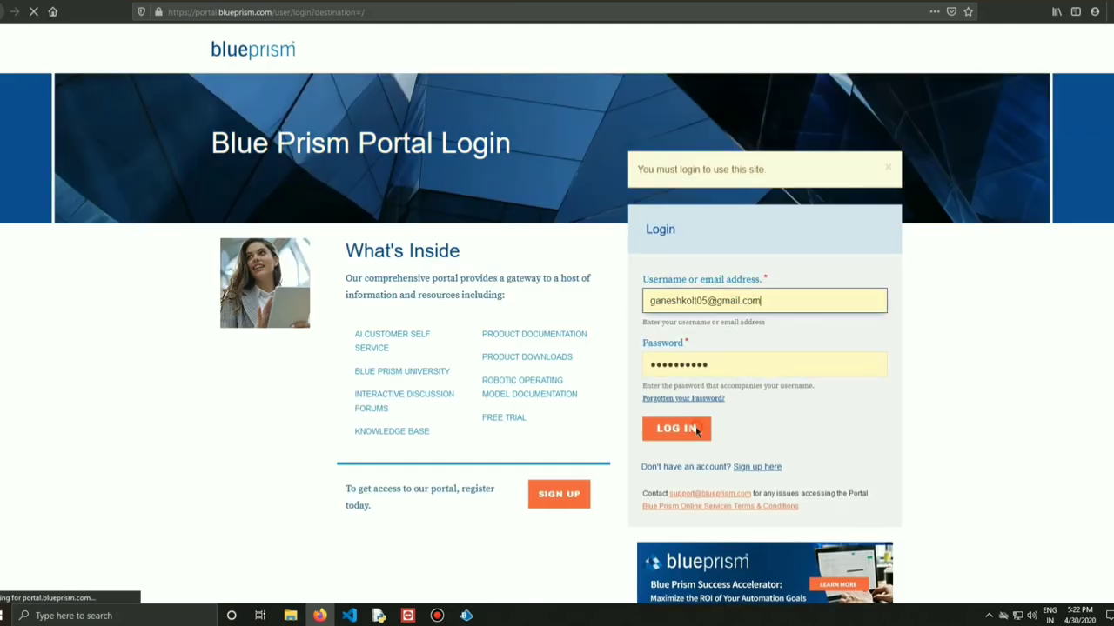
click(695, 430)
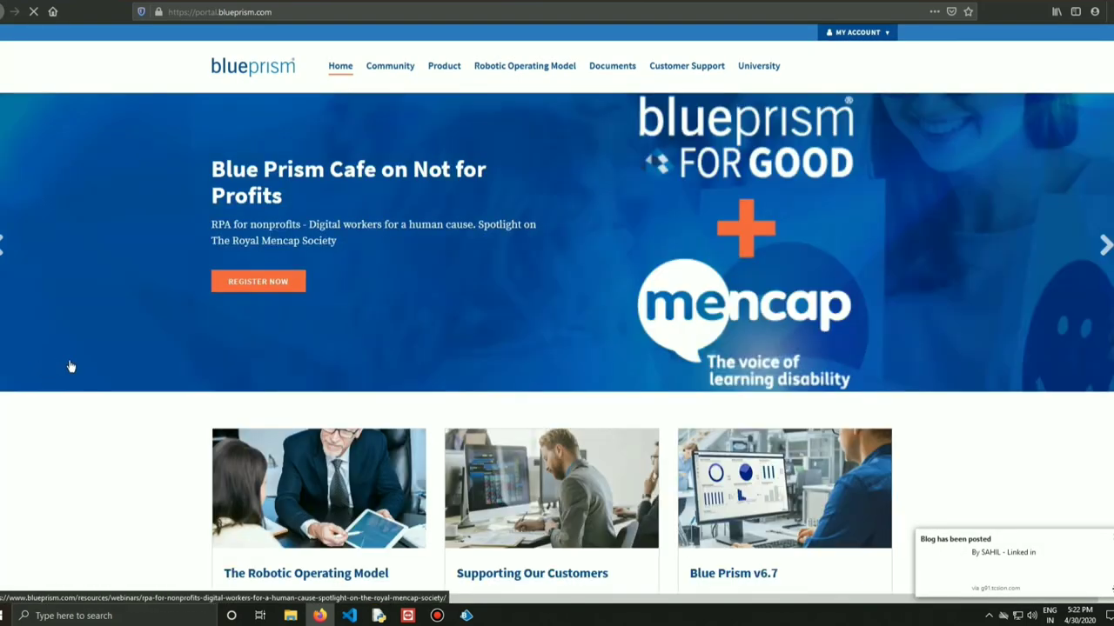
scroll(418, 311, down, 3)
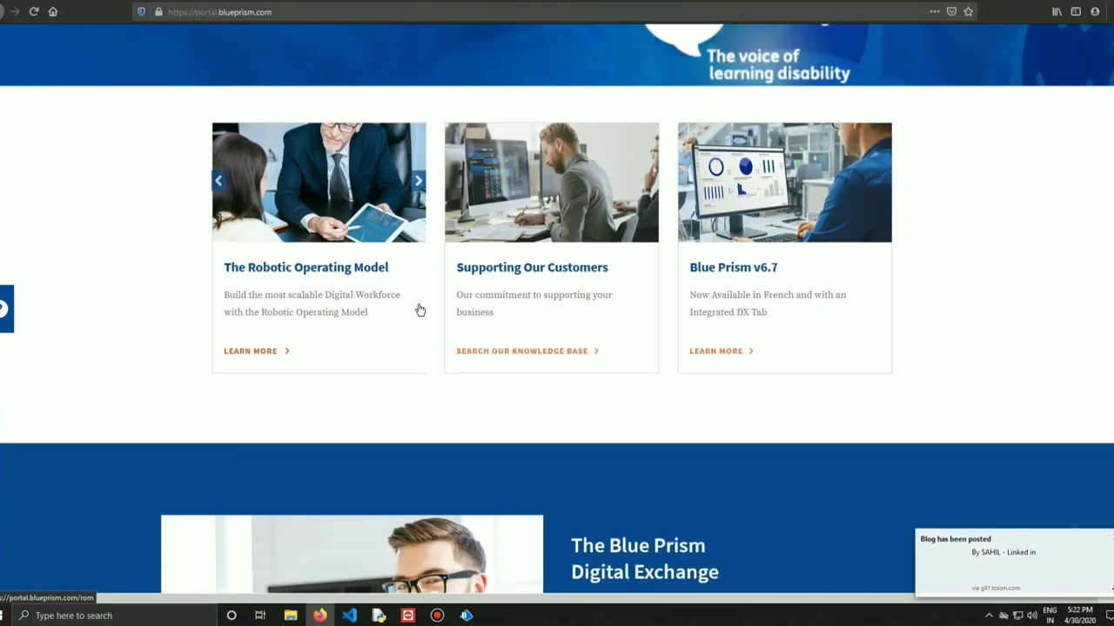
scroll(419, 311, down, 8)
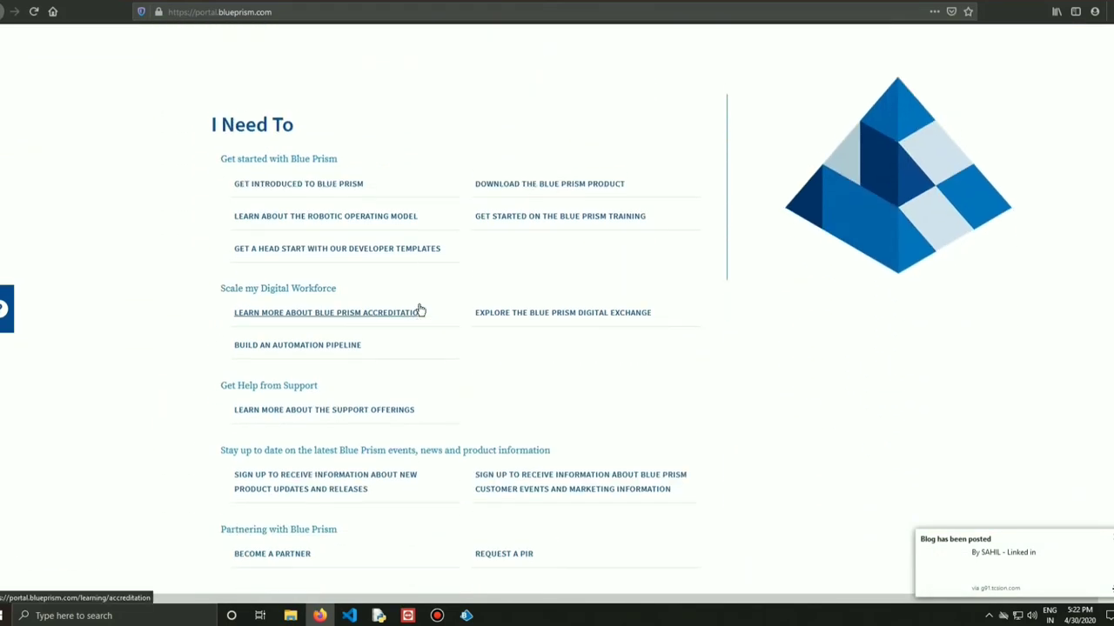
scroll(419, 309, up, 11)
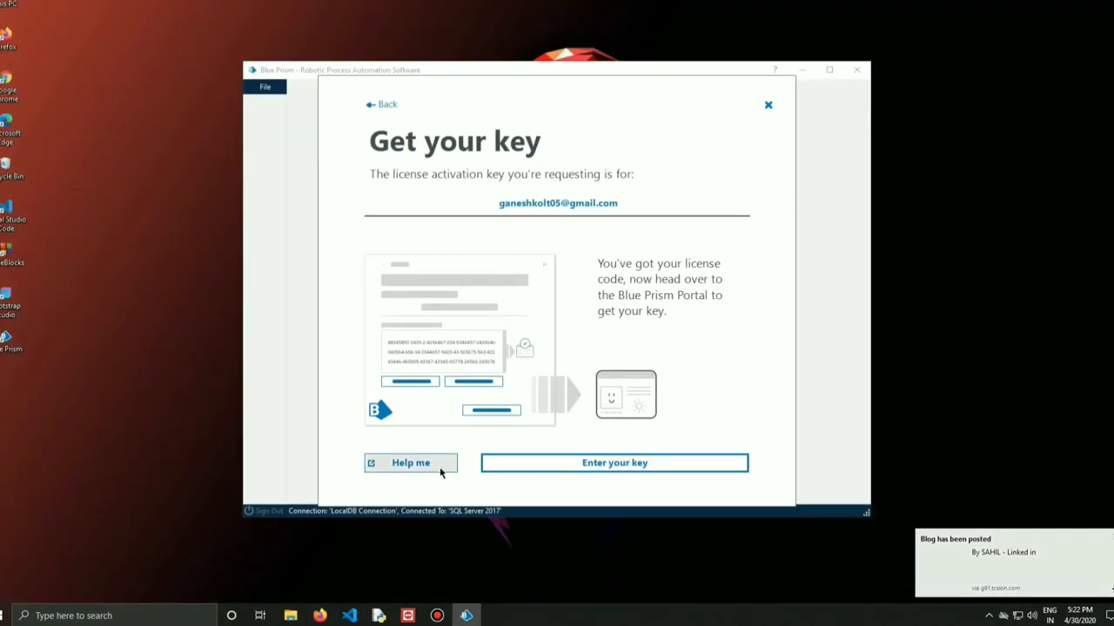
Submit the copied licence activation code on the portal's licence key activation page, agreeing to the Blue Prism software EULA.
click(406, 464)
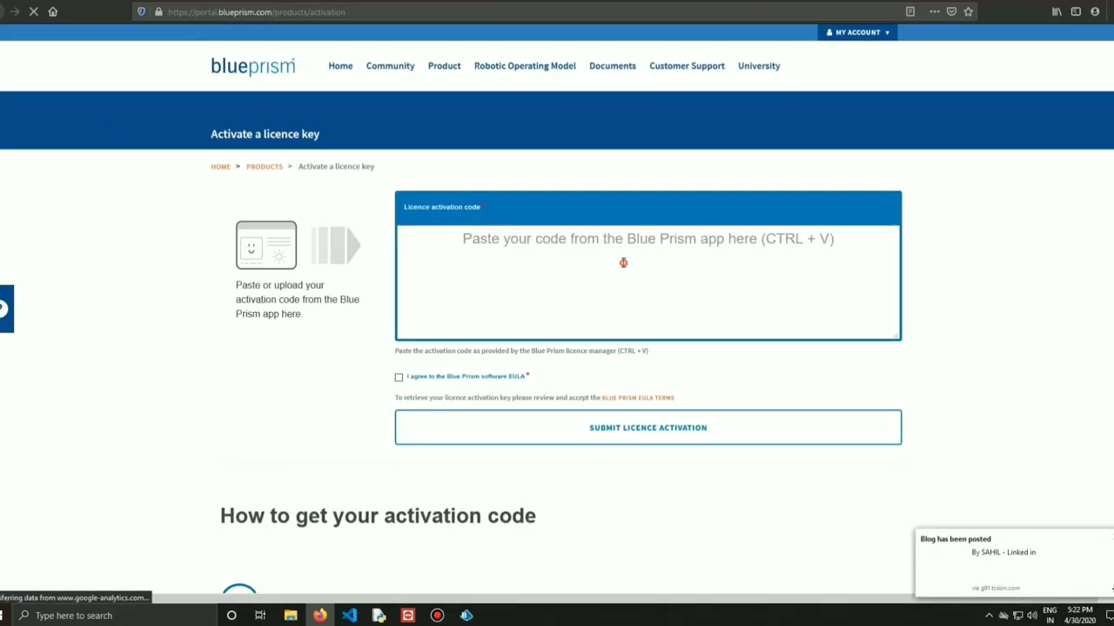
click(826, 226)
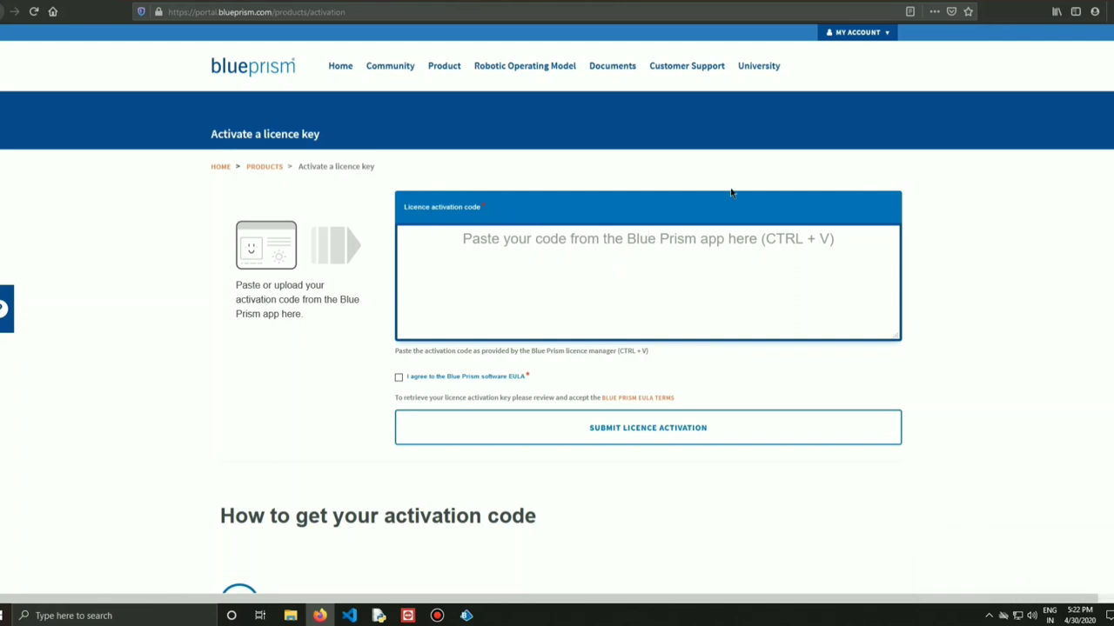
key(ctrl+v)
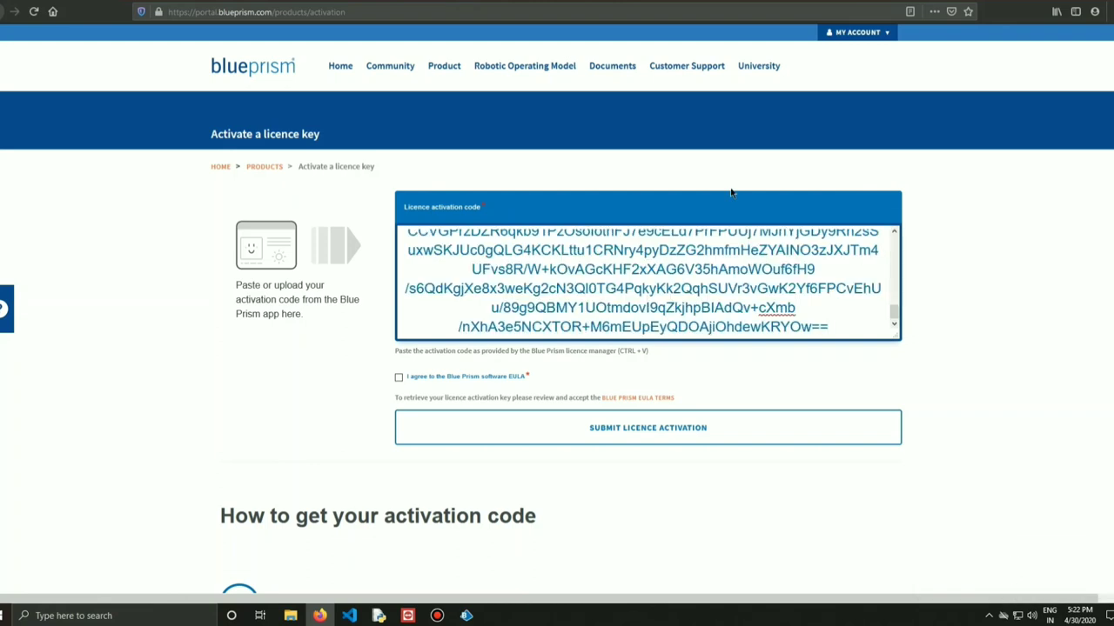
click(399, 378)
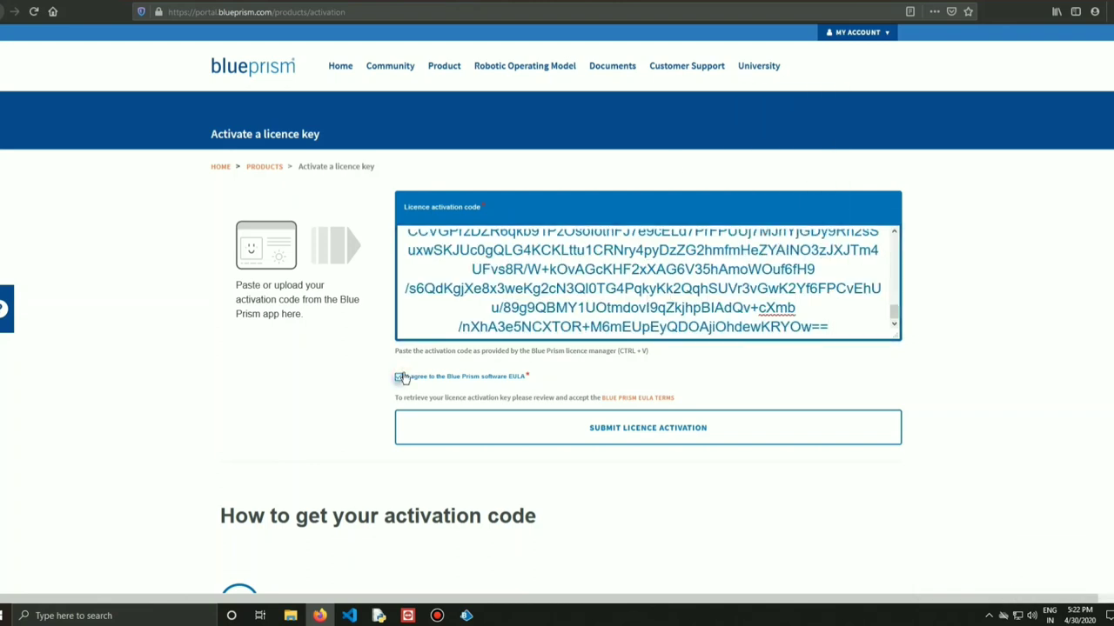
click(632, 435)
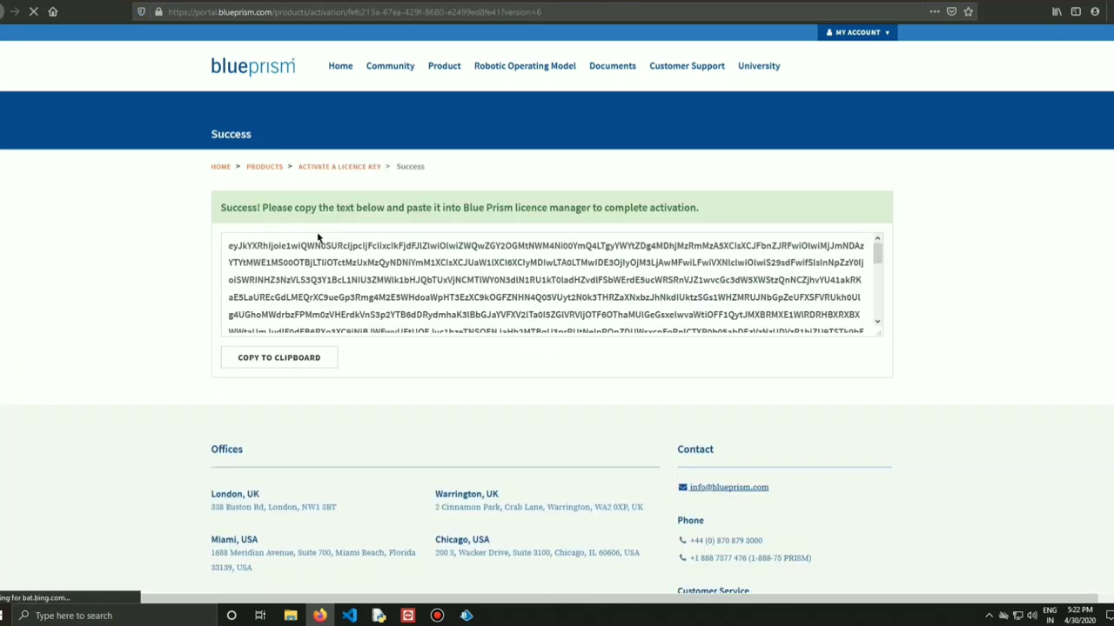
Copy the whole generated licence key from the portal and return to the Blue Prism activation window.
drag(225, 249, 307, 313)
scroll(315, 317, down, 3)
click(296, 357)
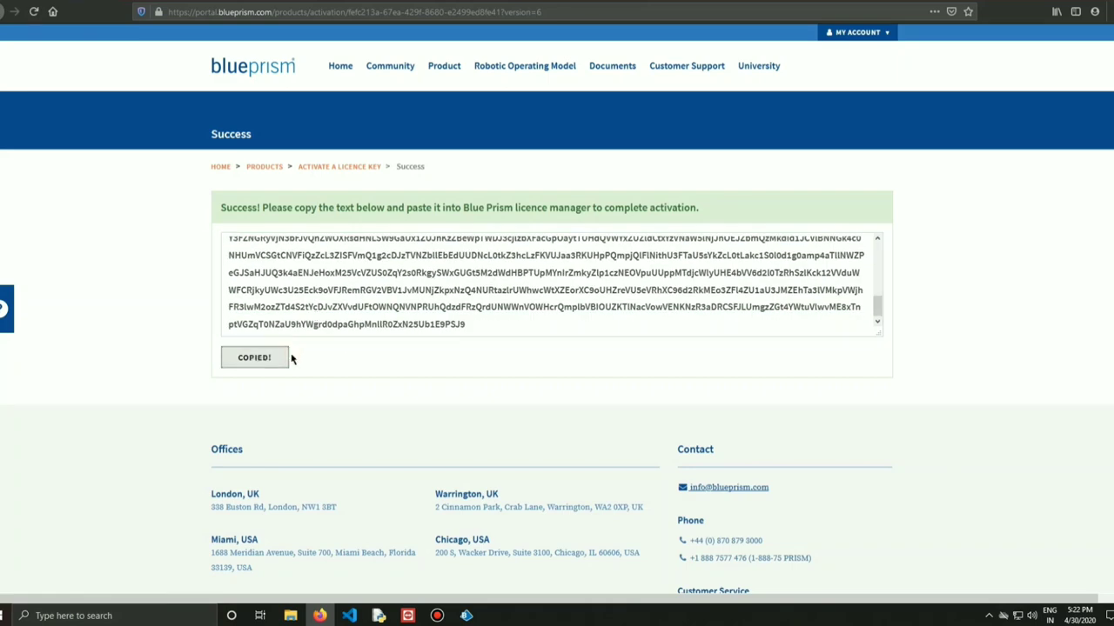
click(1055, 10)
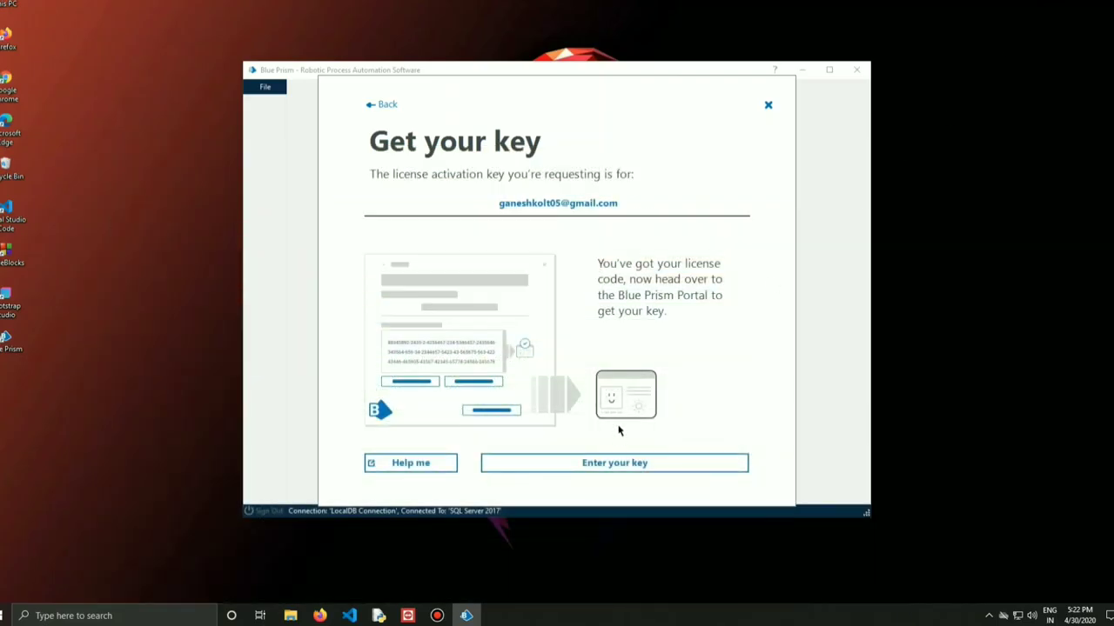
Enter the copied portal activation key, finish the license activation, and dismiss the welcome guide.
click(623, 462)
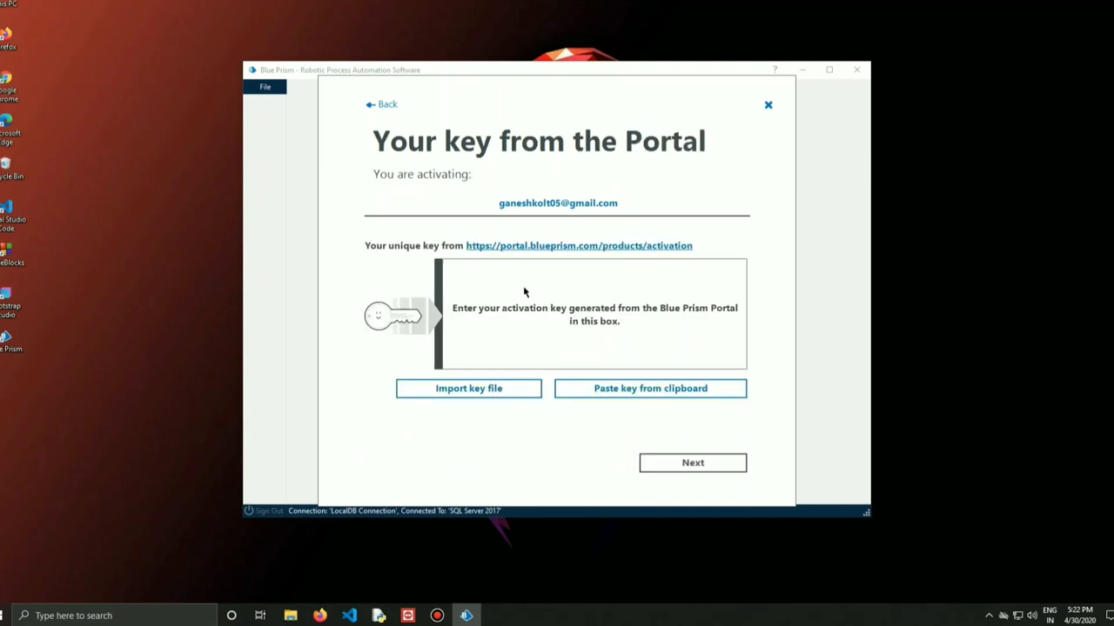
click(632, 392)
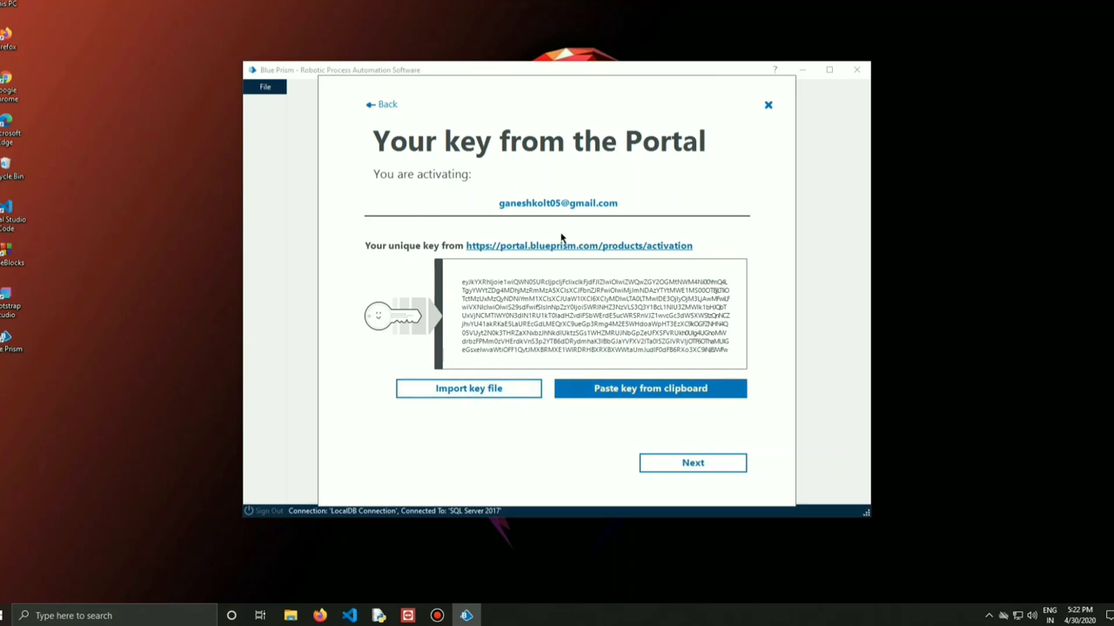
click(675, 465)
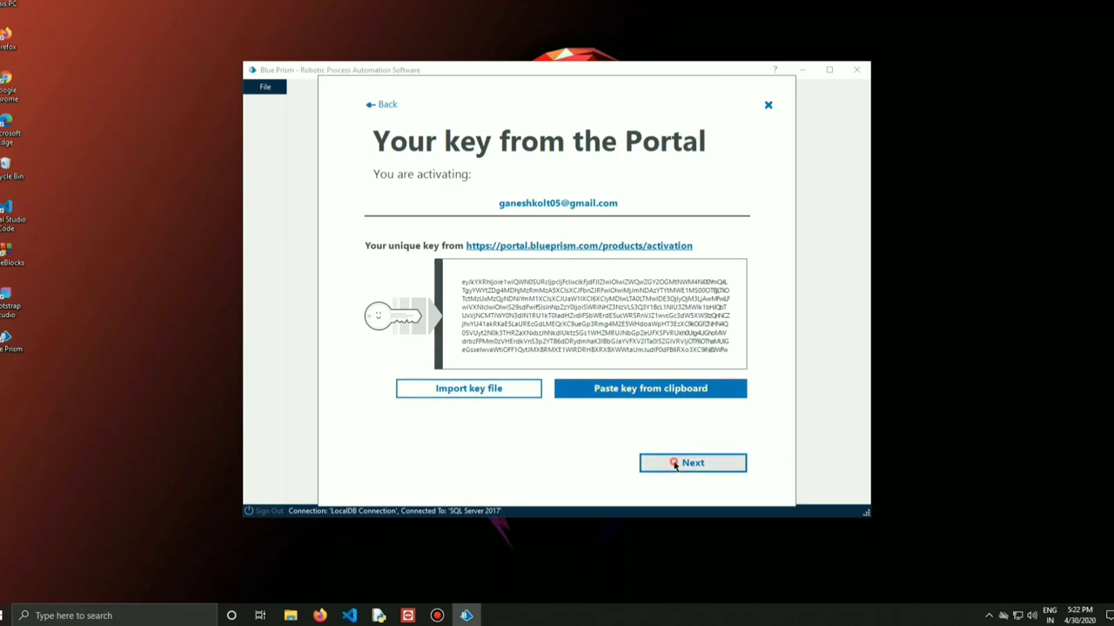
click(675, 464)
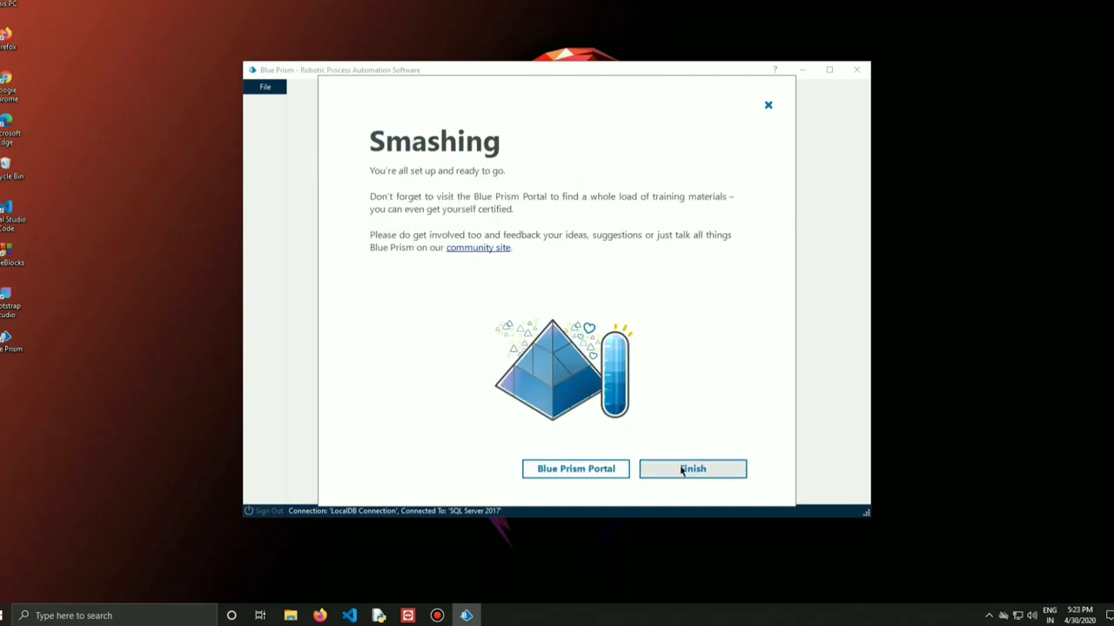
click(678, 468)
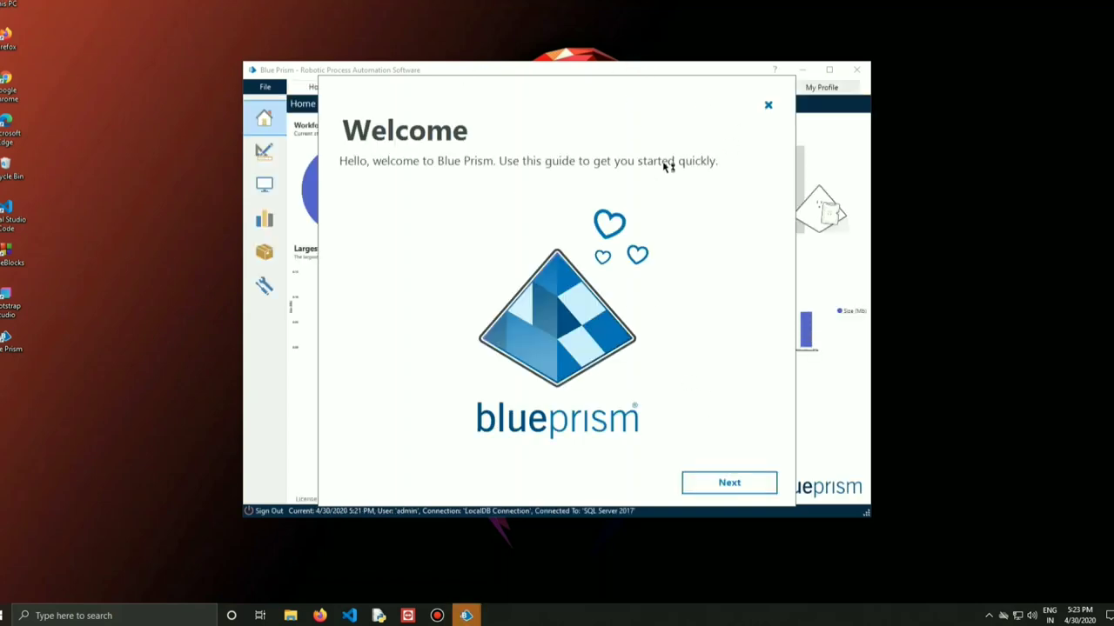
click(769, 107)
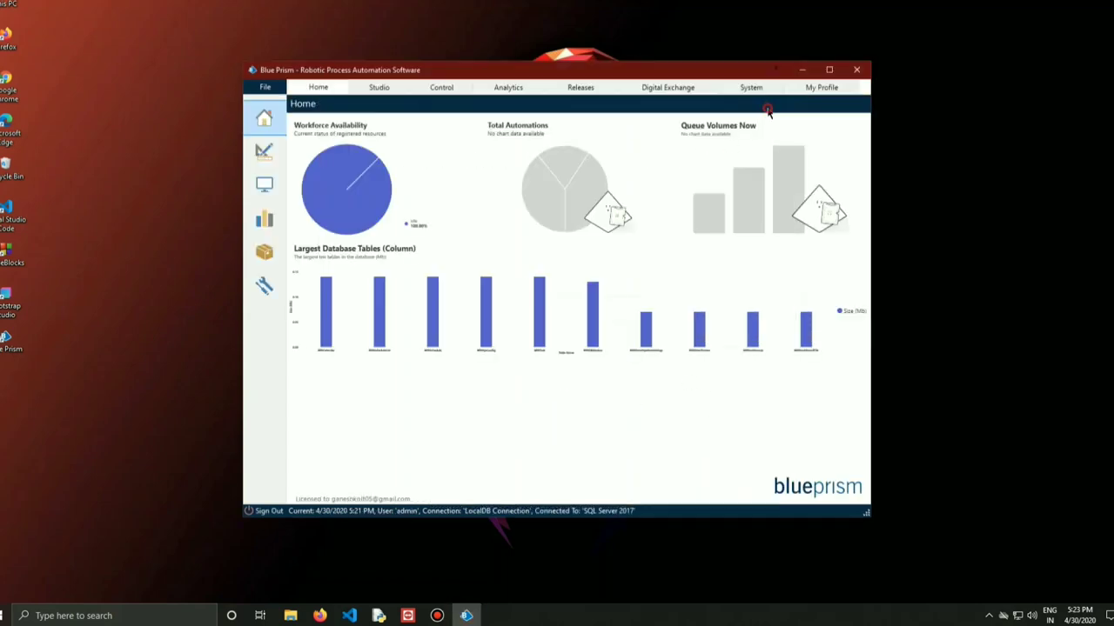
View the Studio, Control, Analytics, Releases and System sections in turn.
click(265, 160)
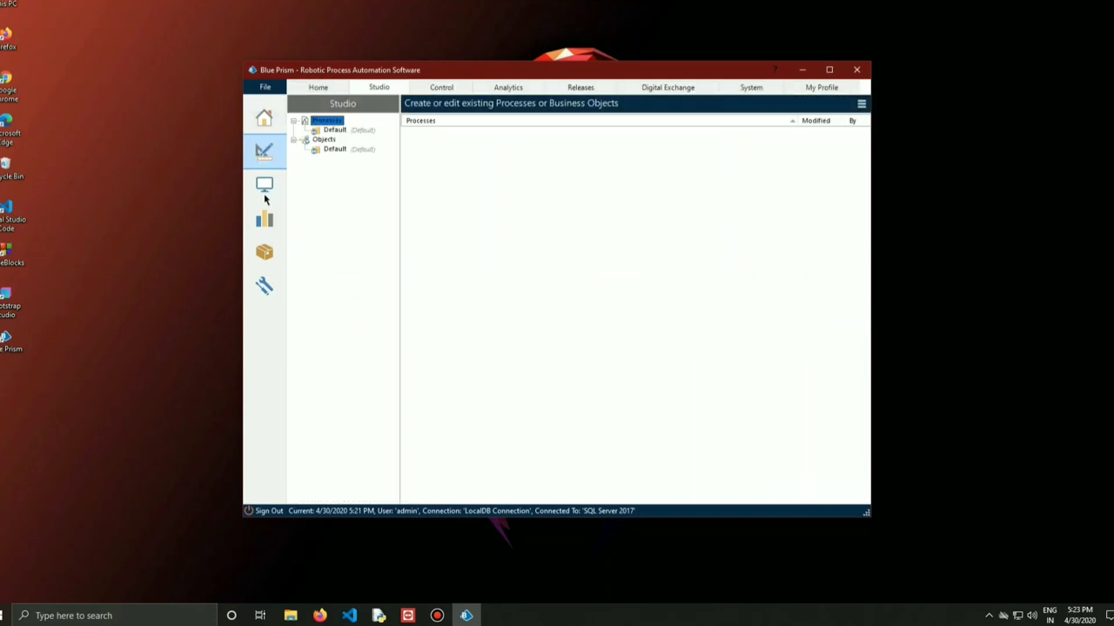
click(265, 186)
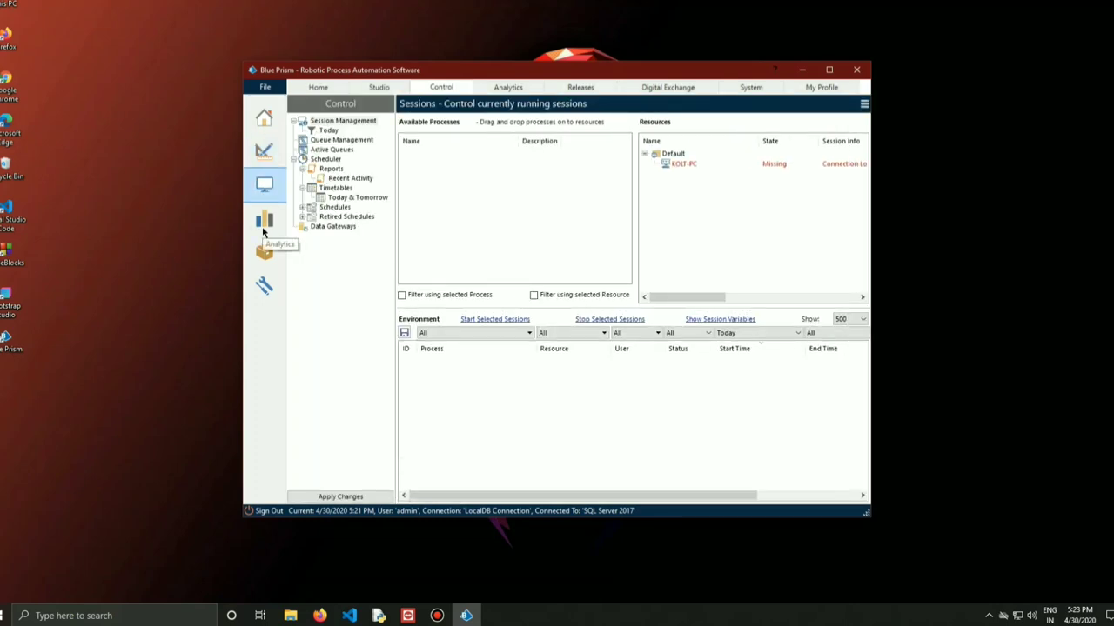
click(263, 228)
click(264, 253)
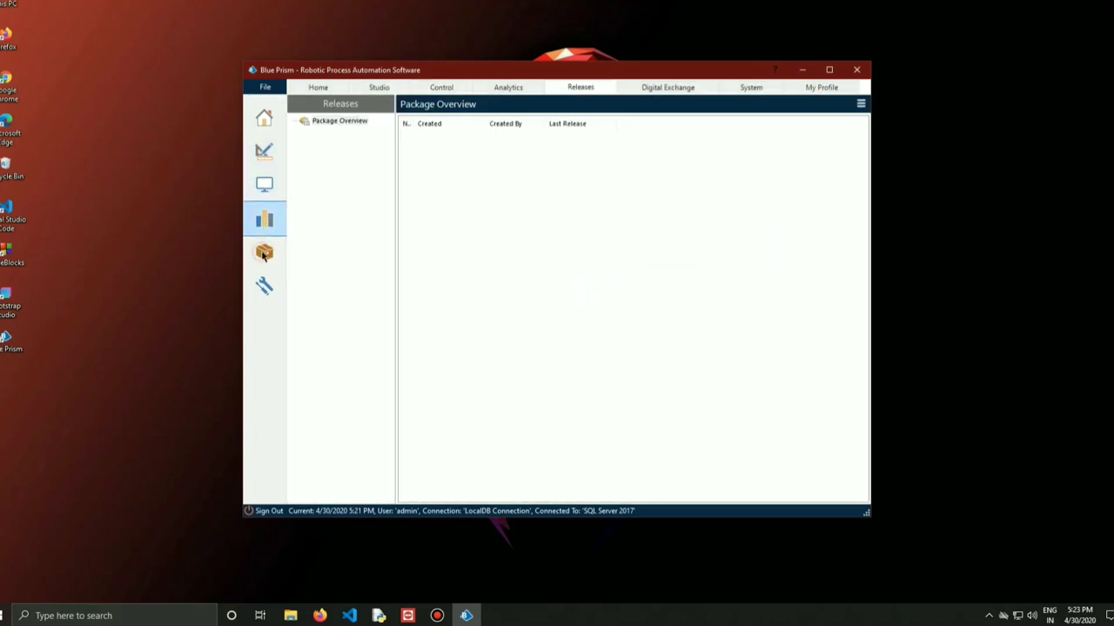
click(265, 287)
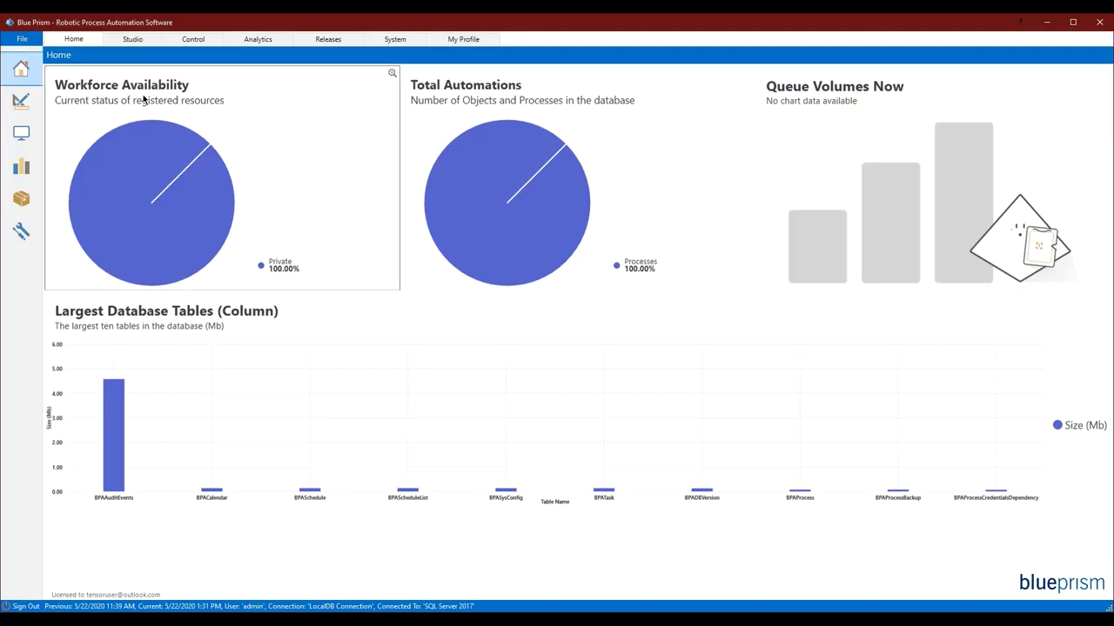
Check the local machine's state and connection in the Control section's Resources list.
click(194, 41)
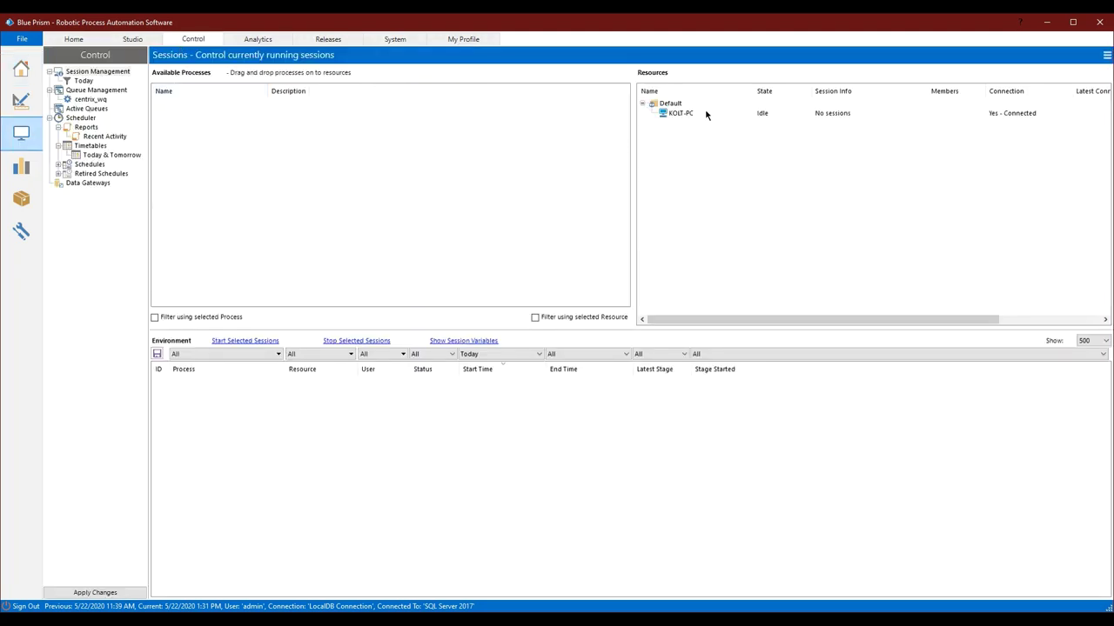
click(705, 114)
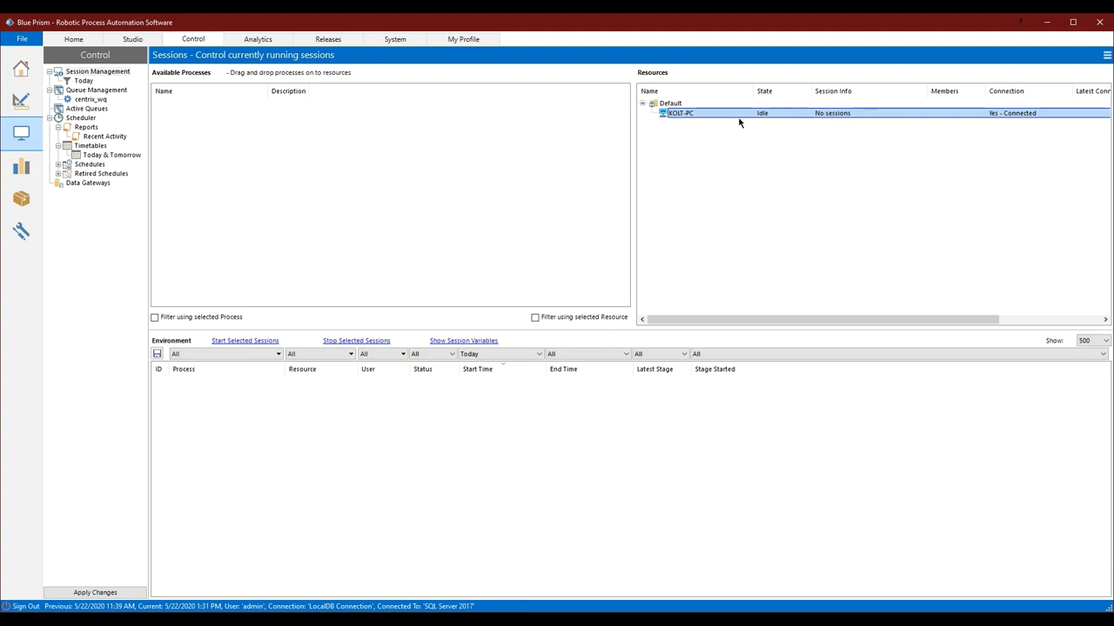
click(738, 148)
click(1010, 116)
Open the general settings page of the System section.
click(396, 40)
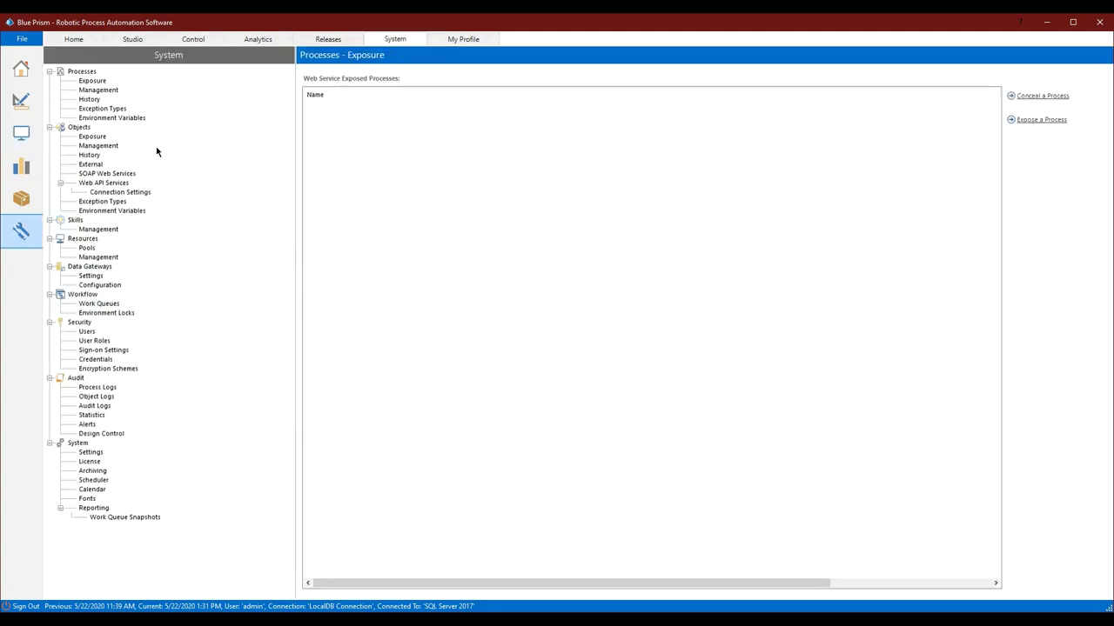
click(89, 453)
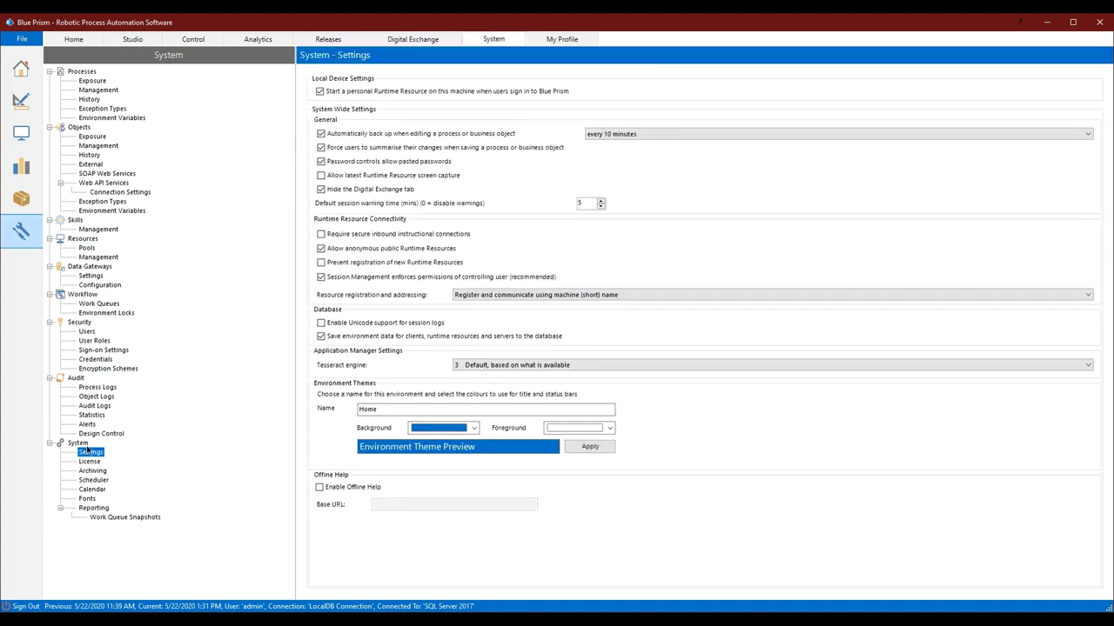